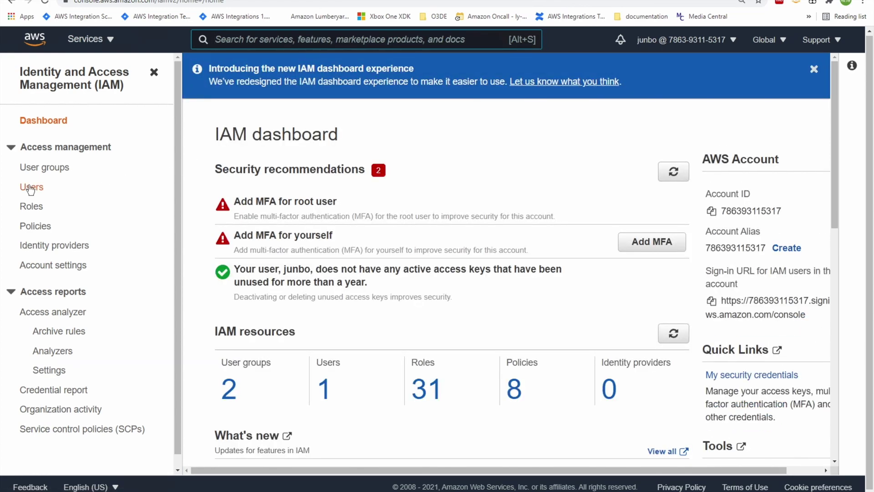
Start adding IAM user 'demo' with Access key - Programmatic access credentials
click(30, 187)
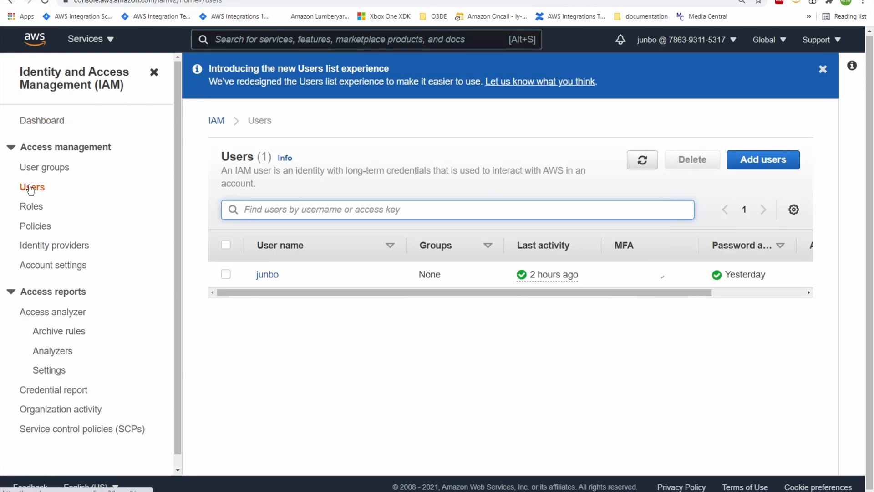
click(759, 156)
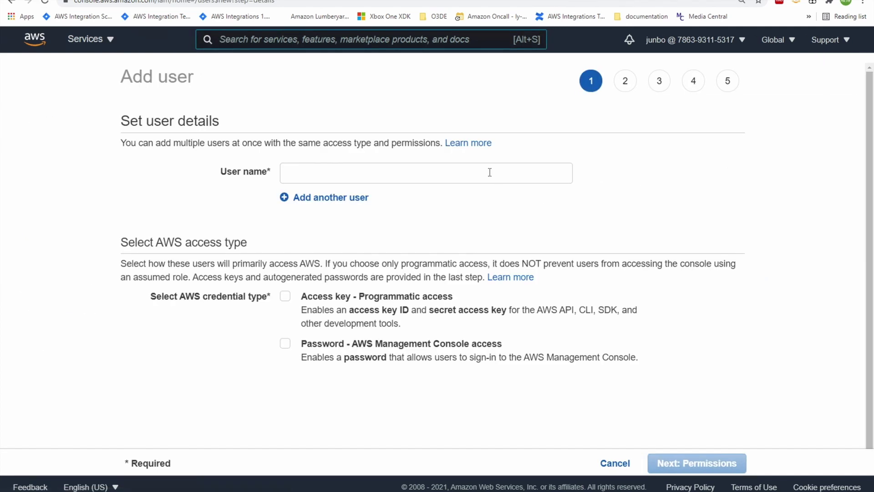
click(490, 172)
text(demo)
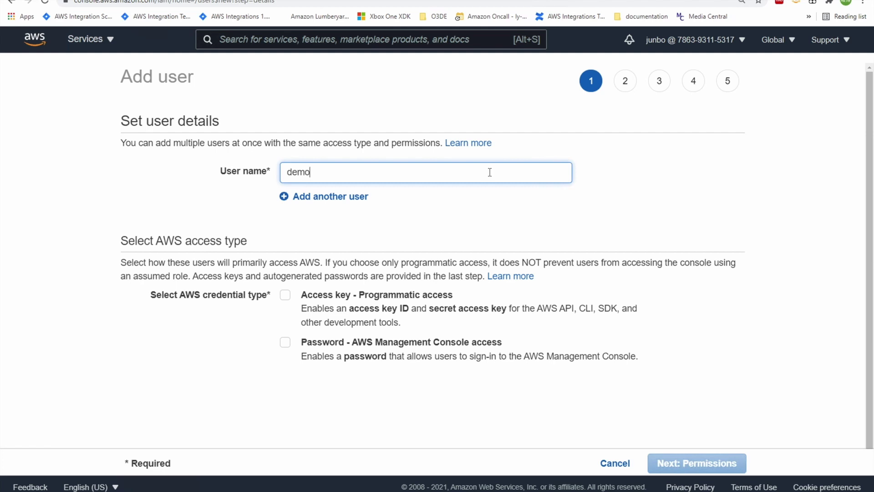
click(285, 296)
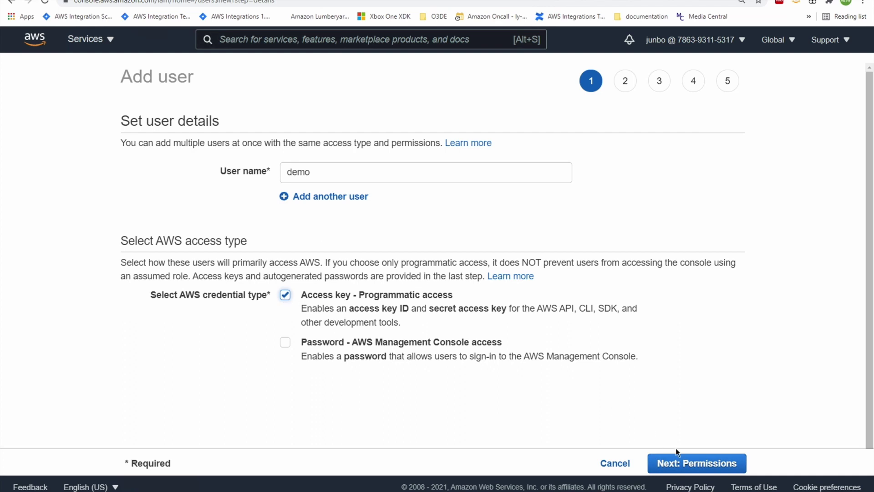
Attach the AdministratorAccess policy directly to demo, skip tags, and create the user
click(688, 464)
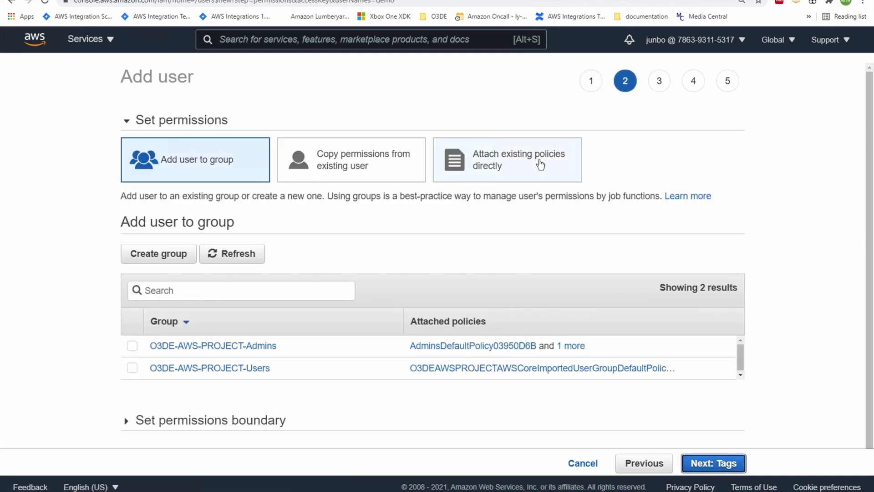
click(540, 165)
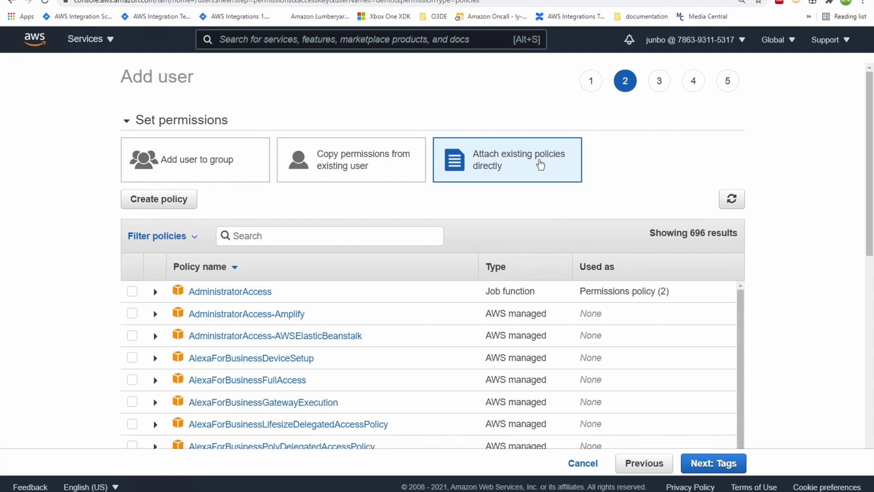
click(132, 292)
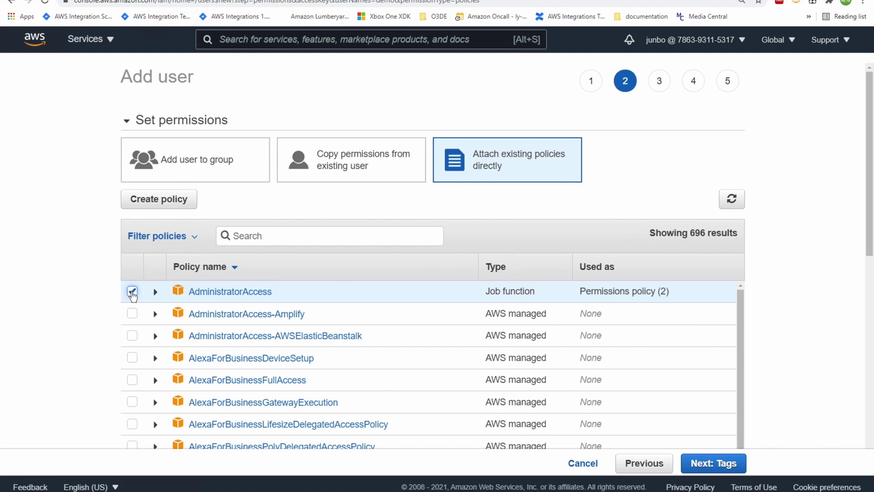
click(708, 465)
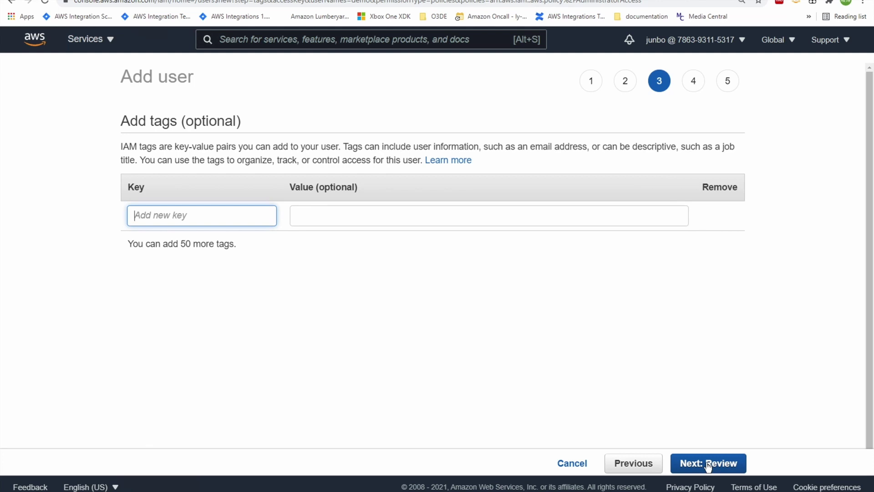
click(708, 465)
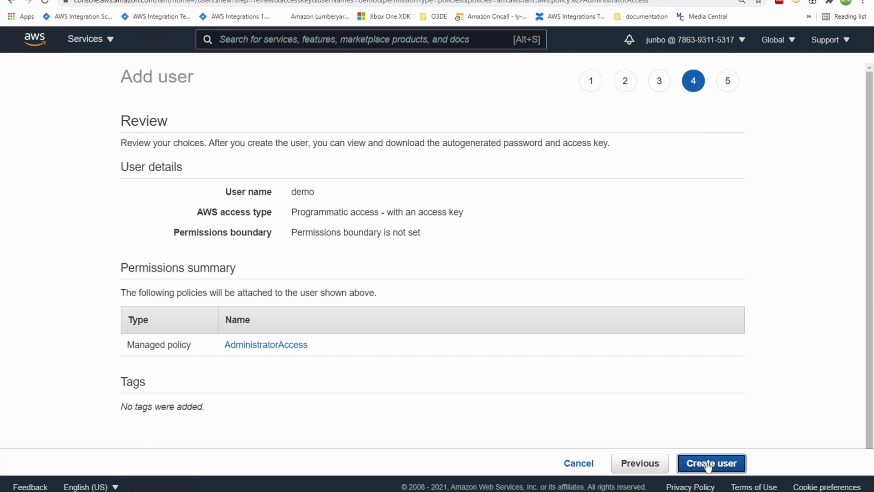
click(708, 465)
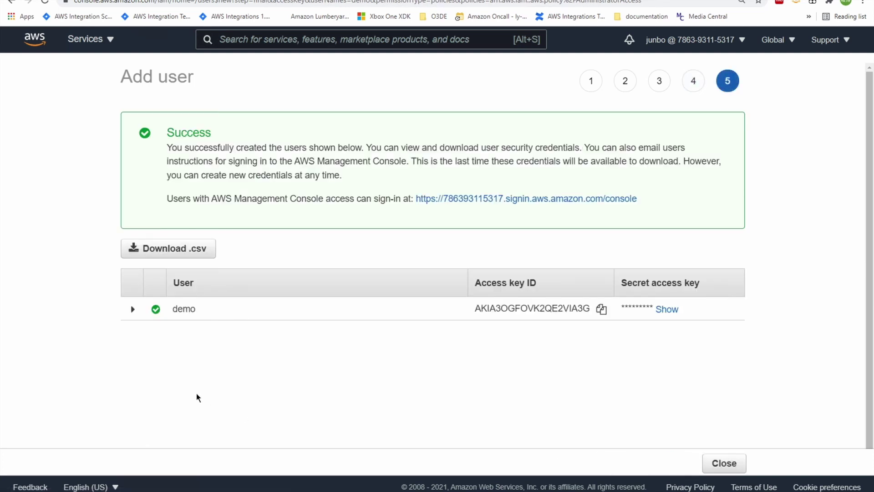
Download the demo user's credentials as a .csv file
click(194, 253)
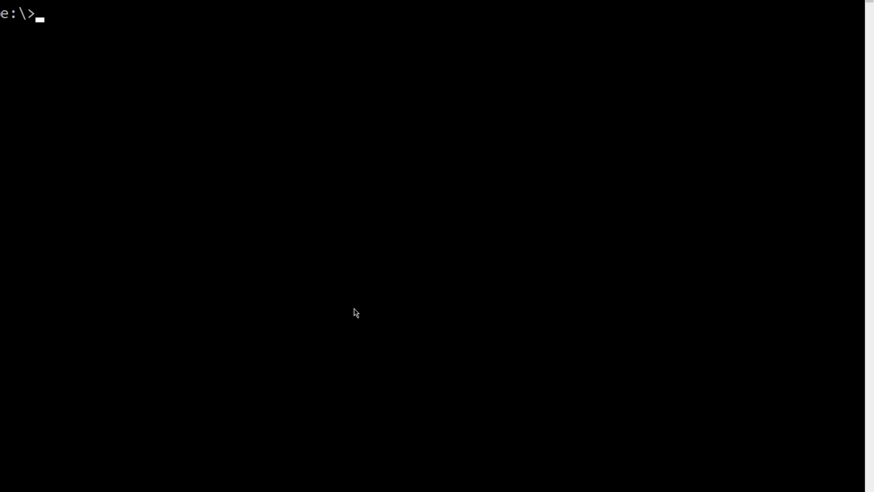
Import the downloaded new_user_credentials.csv into the AWS CLI with aws configure import --csv
text(aws configure import )
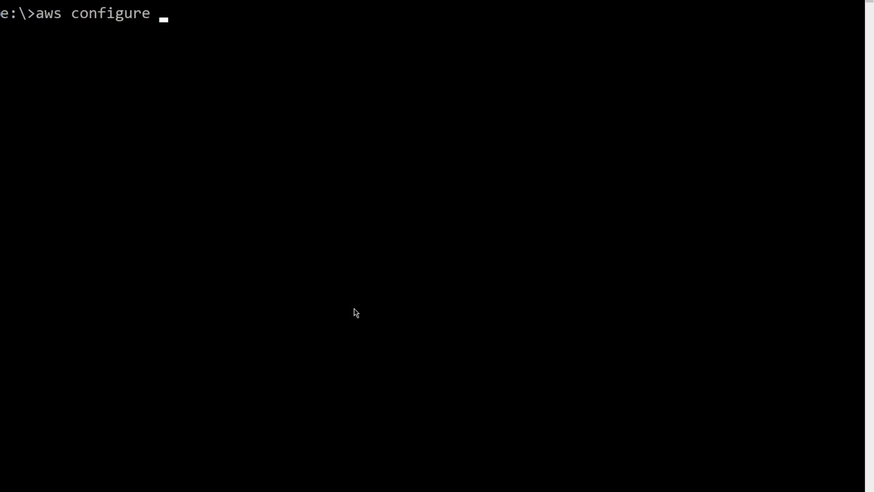
text(--csv)
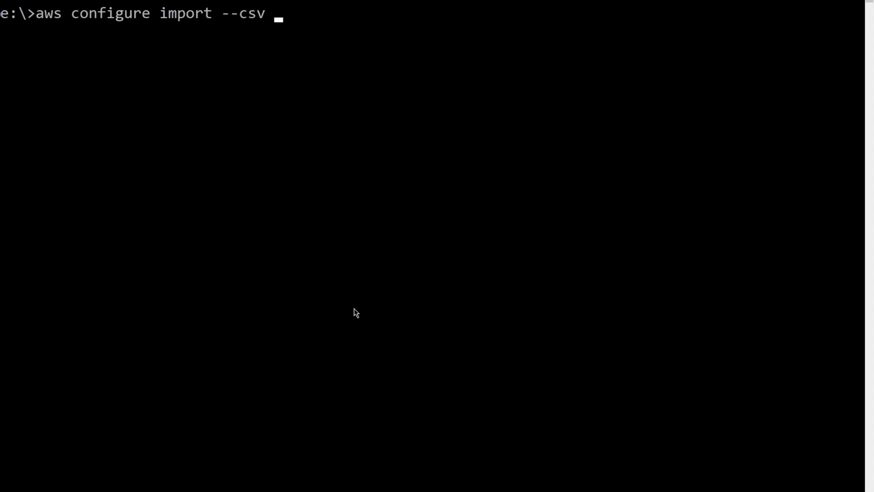
key(ctrl+v)
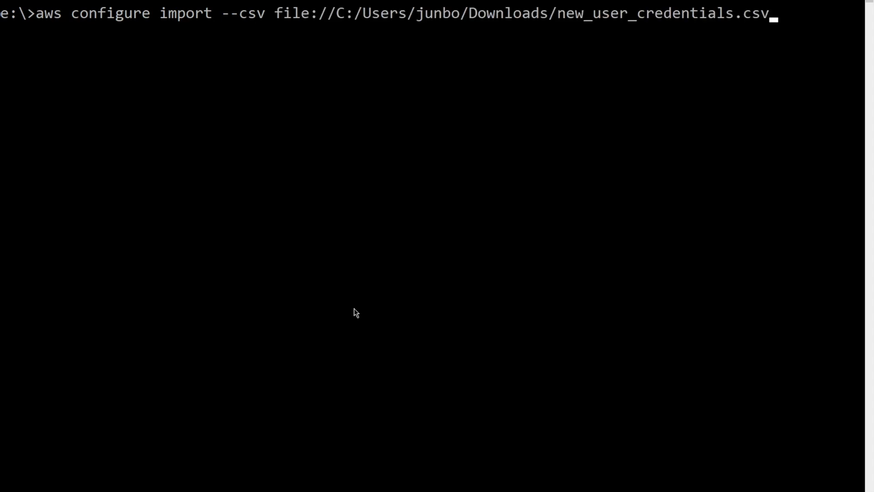
key(Return)
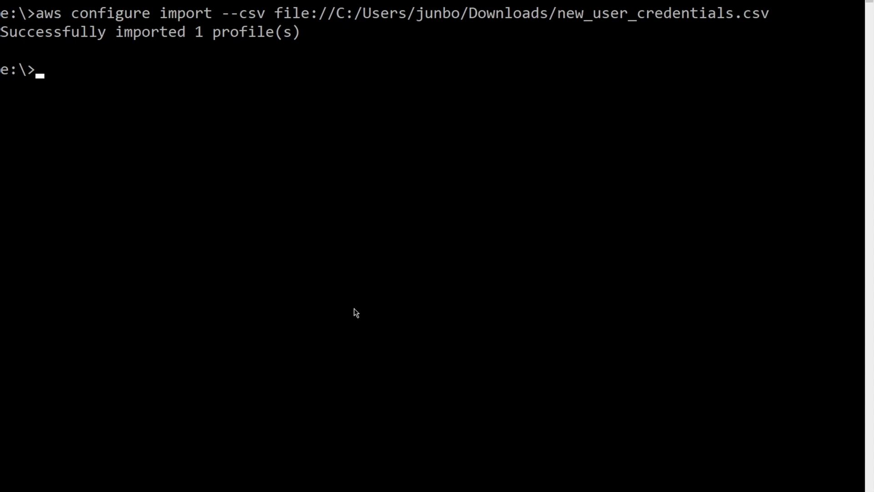
Set region us-east-1 for the demo profile and confirm demo appears in list-profiles
text(aws configure )
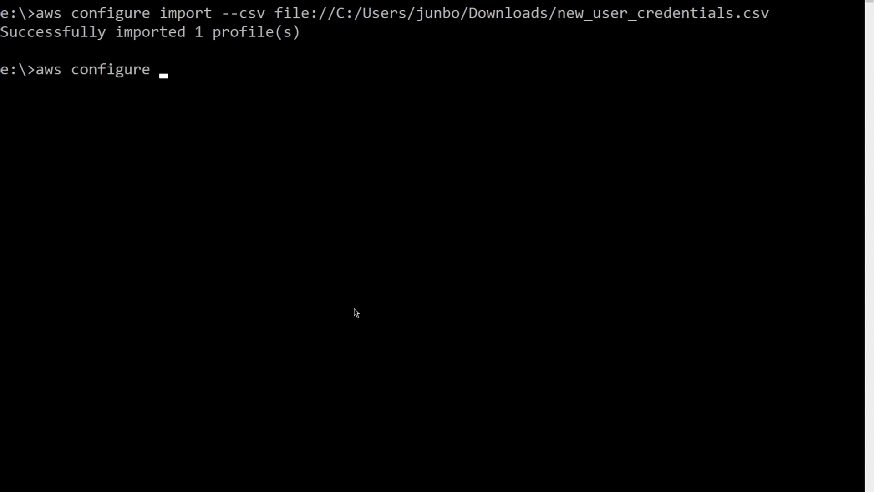
text(set region u)
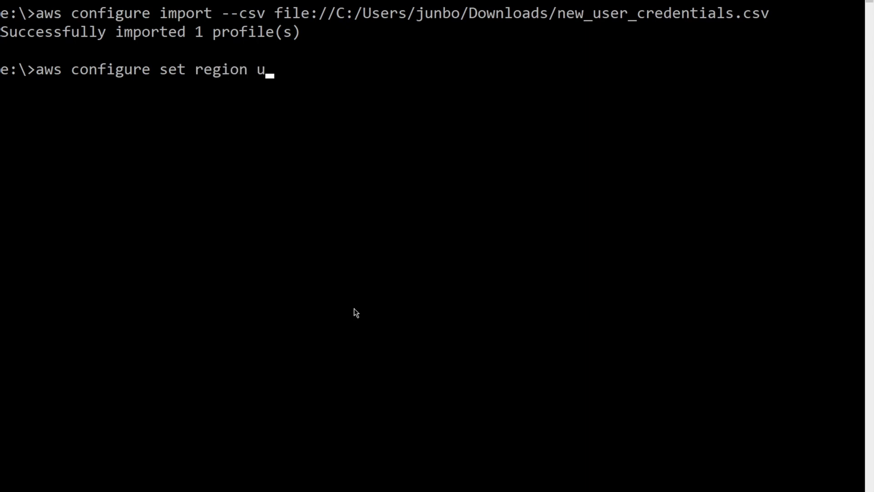
text(s-east-1 --pro)
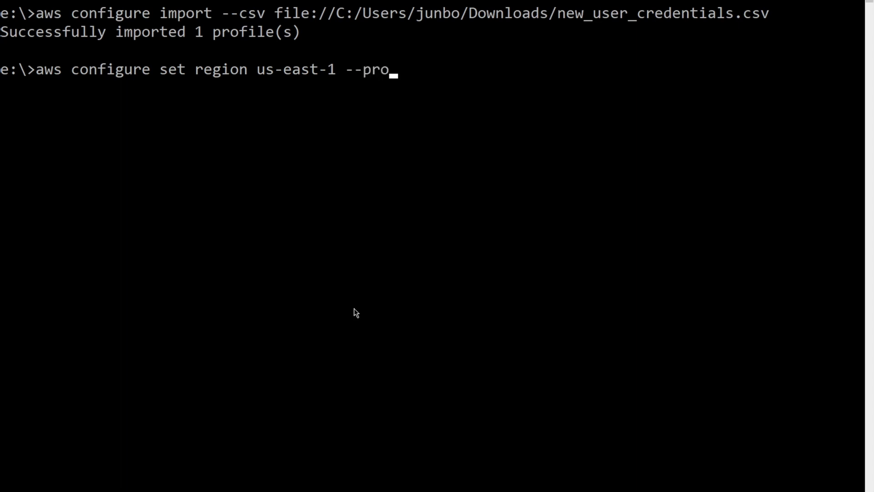
text(file demo)
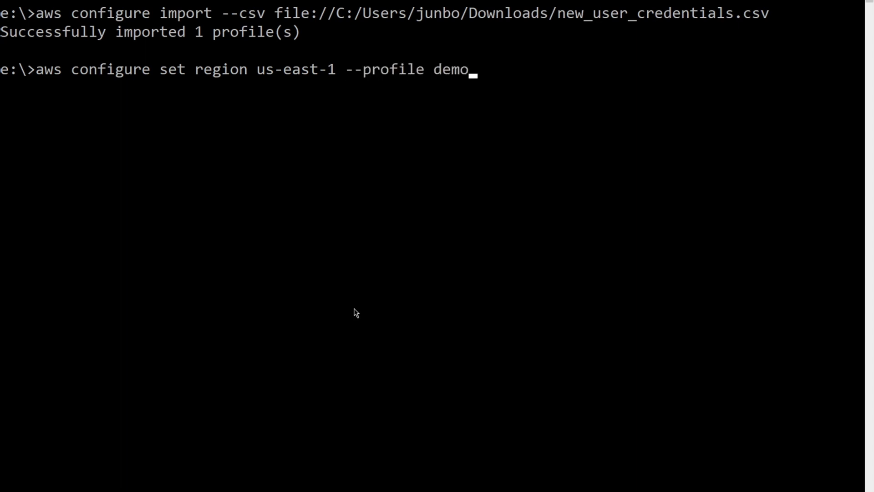
key(Return)
text(aws configu)
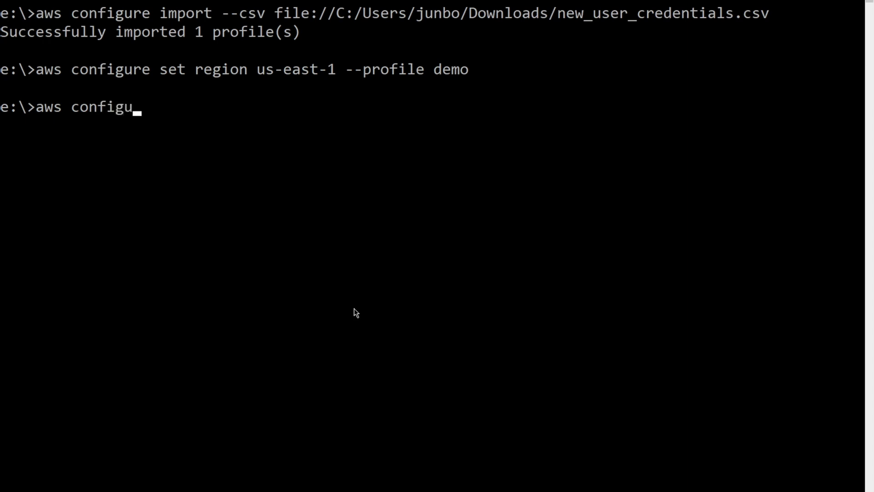
text(re list)
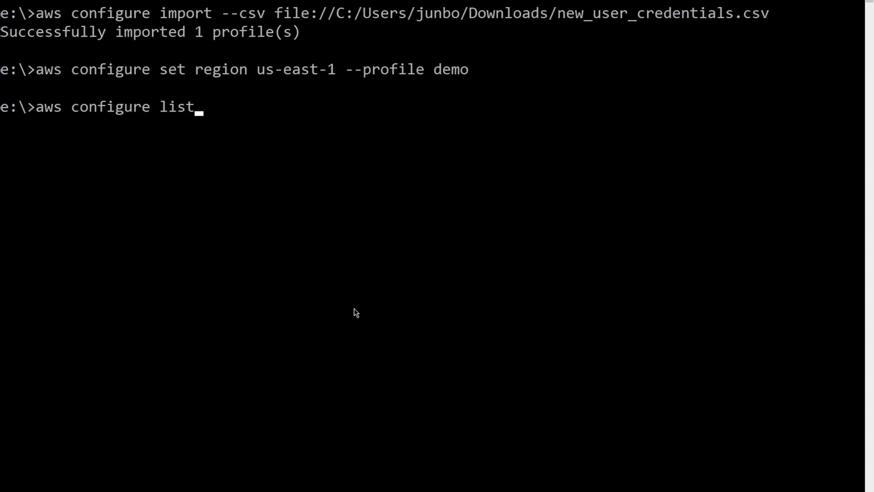
text(-profiles)
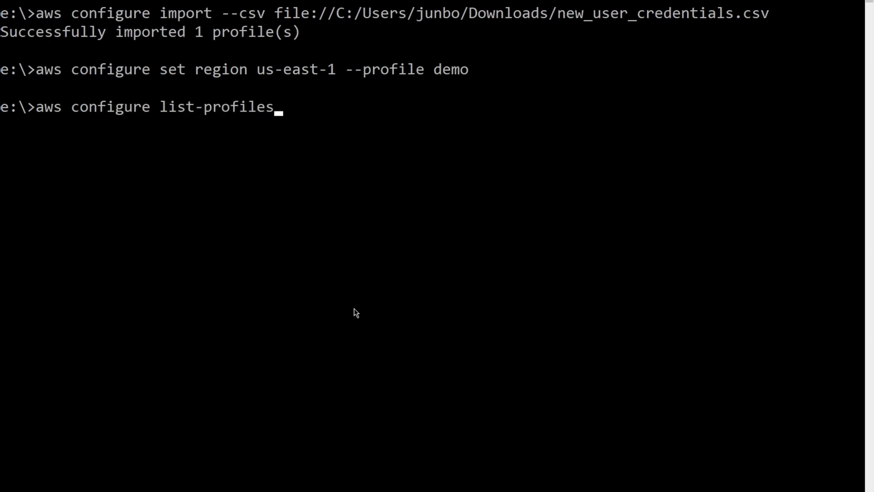
key(Return)
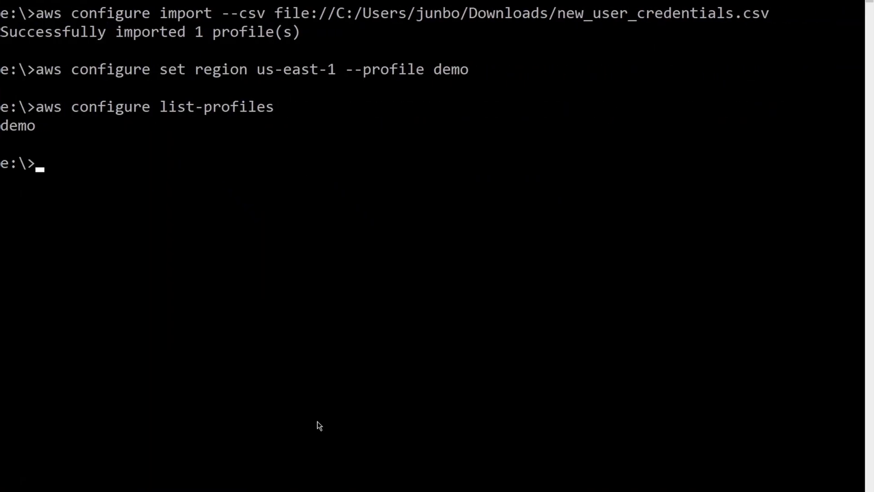
Check that awscoreconfiguration.setreg uses ProfileName 'demo'
click(312, 460)
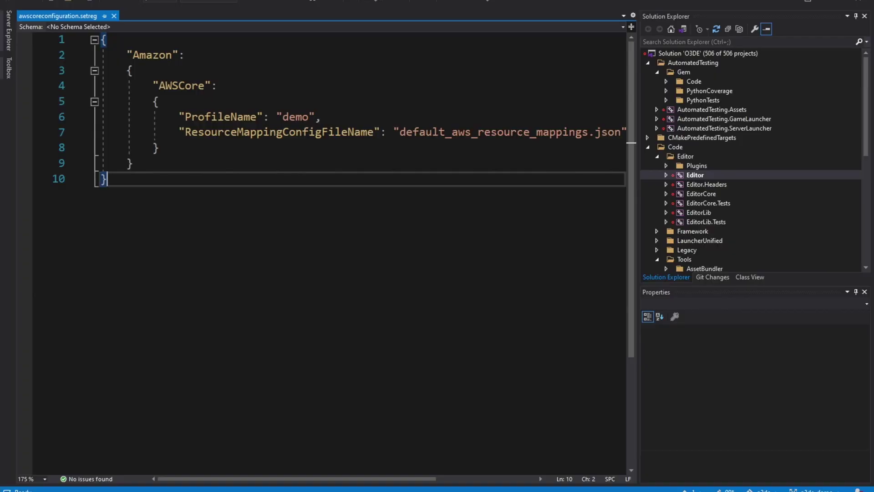
double_click(291, 116)
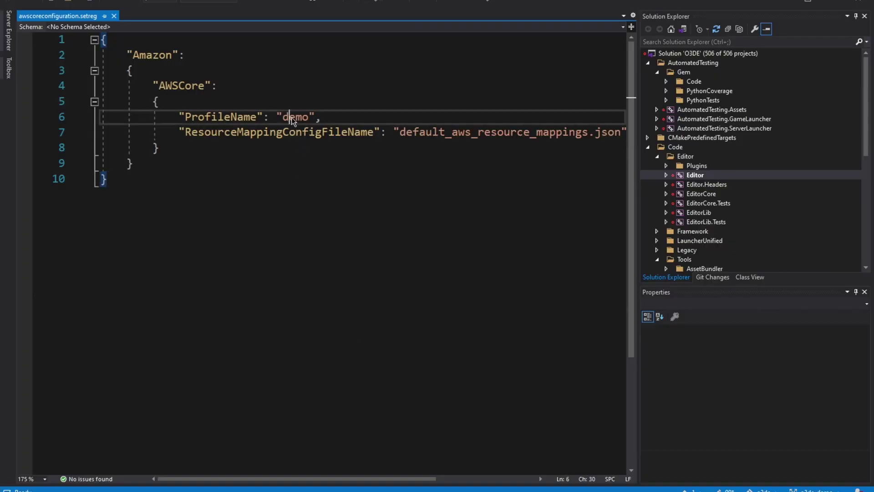
click(261, 172)
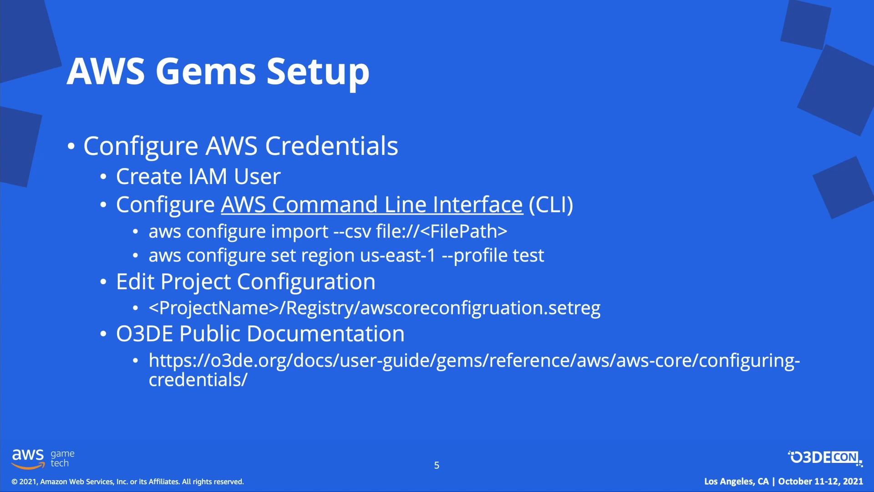
Advance the slideshow past the CDK Application Deployment slide
key(Right)
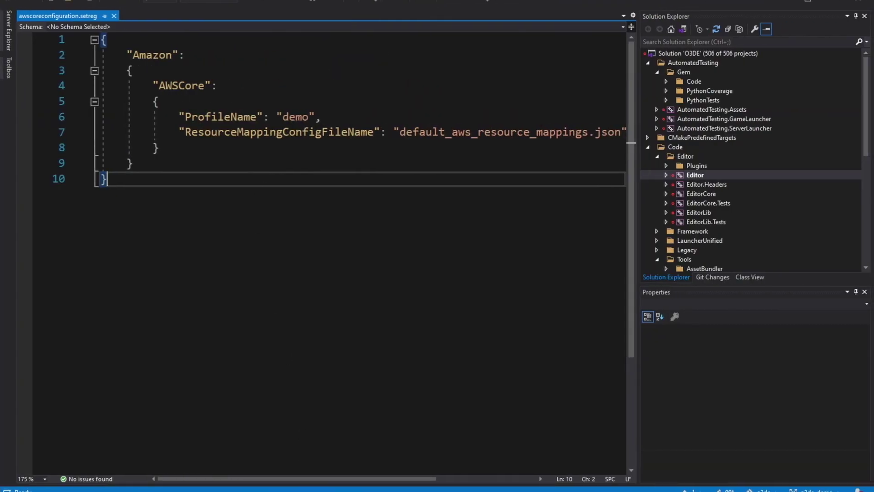
Open the cdk folder inside the AWSCore gem in File Explorer
mouse_move(296, 489)
click(382, 450)
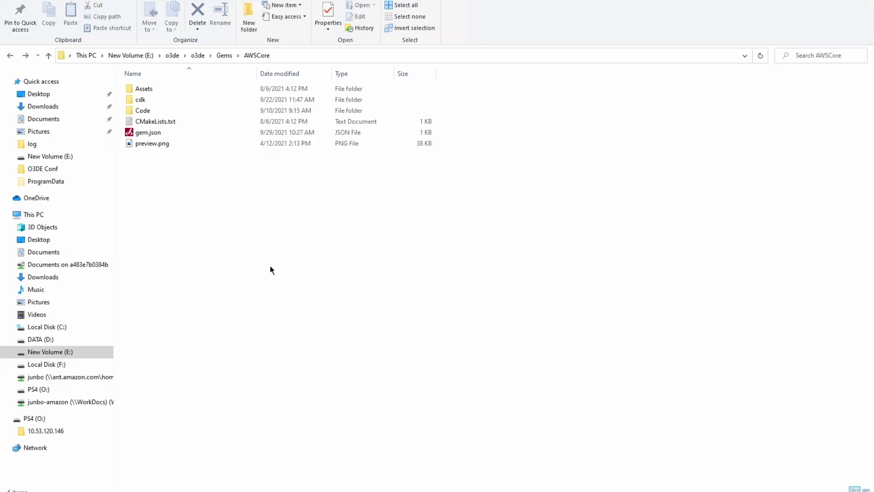
double_click(145, 98)
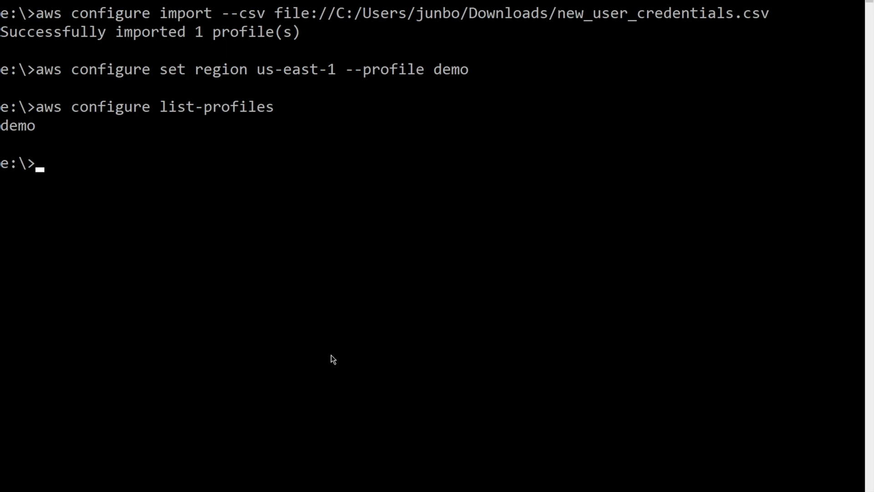
Move into o3de\o3de\Gems\AWSCore\cdk and create a .env virtual environment
text(cd o3de\o3de)
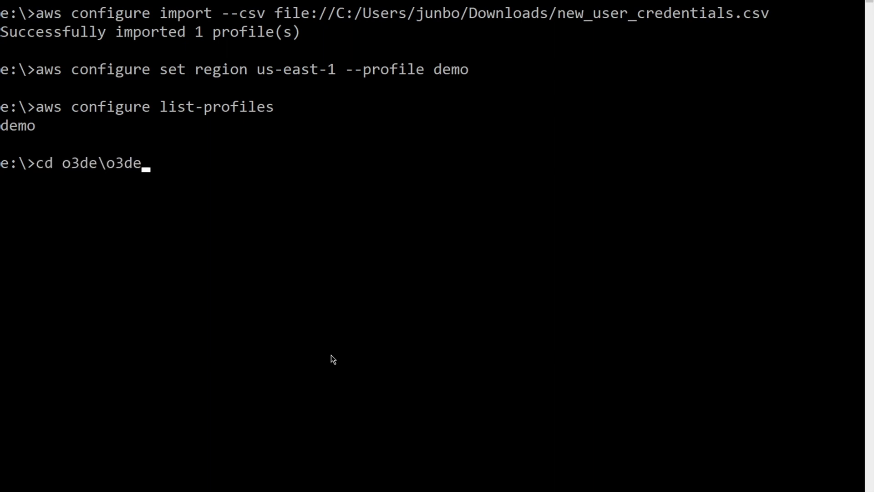
text(\Gems\A)
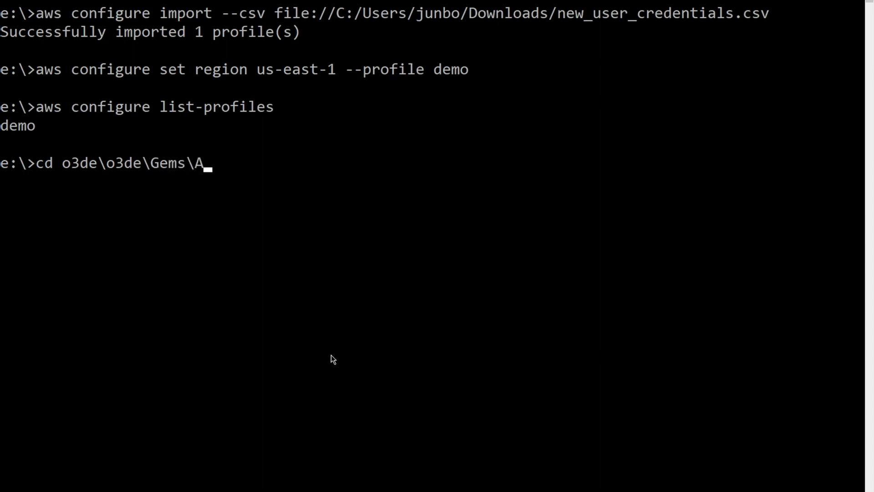
text(WSCore\cdk)
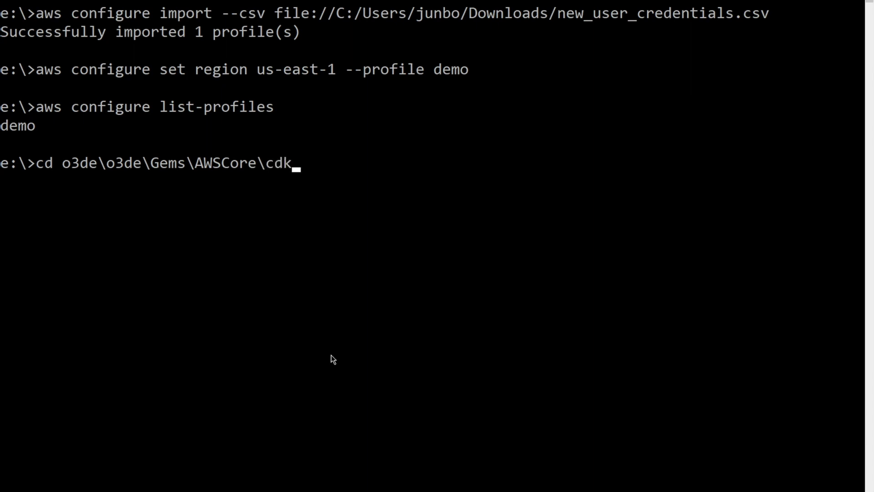
key(Return)
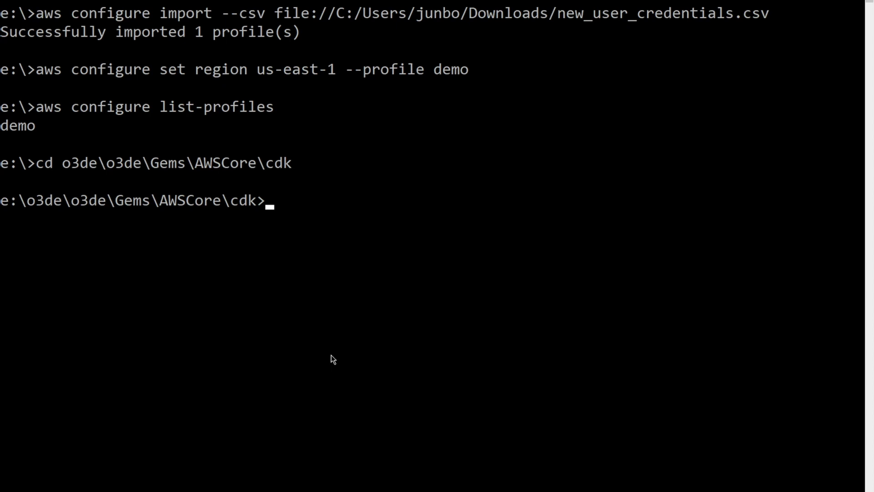
text(python -)
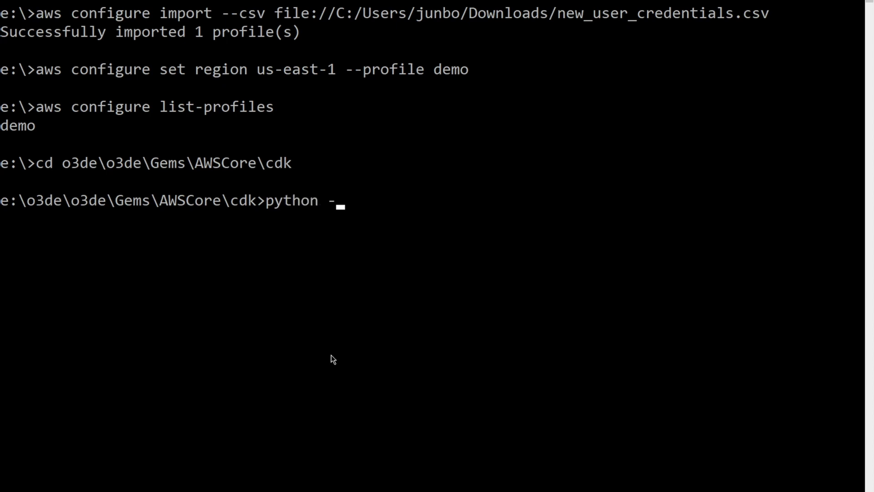
text(m venv )
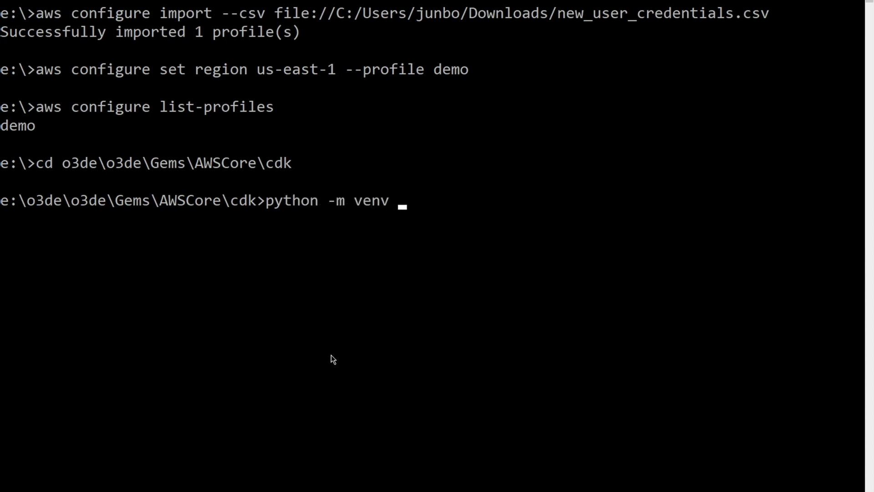
text(.env)
key(Return)
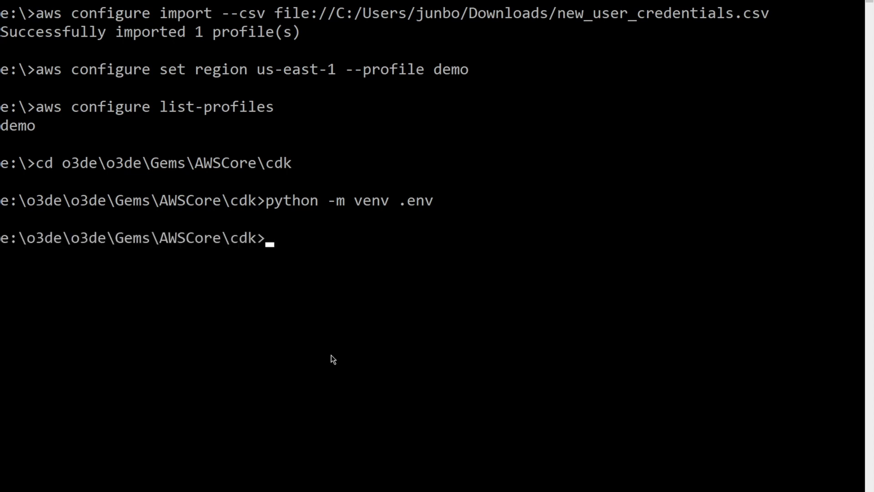
Activate .env and install the packages listed in requirements.txt
text(.env\Scripts)
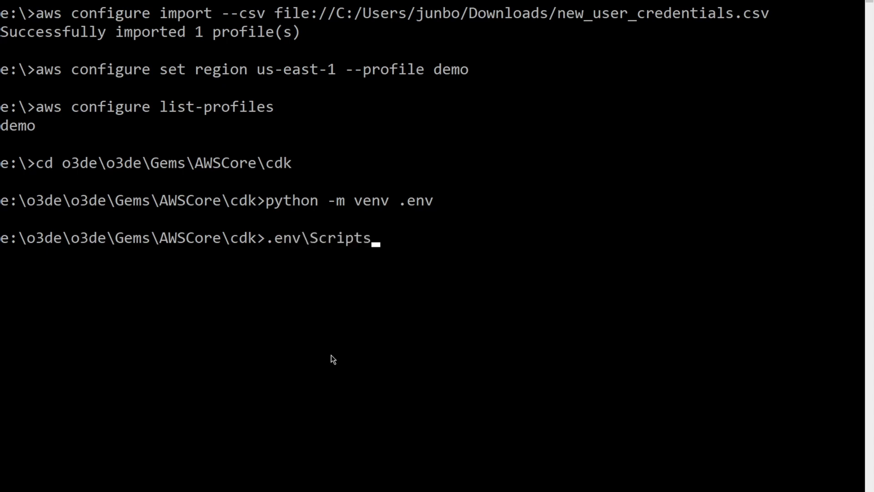
text(\activate)
key(Return)
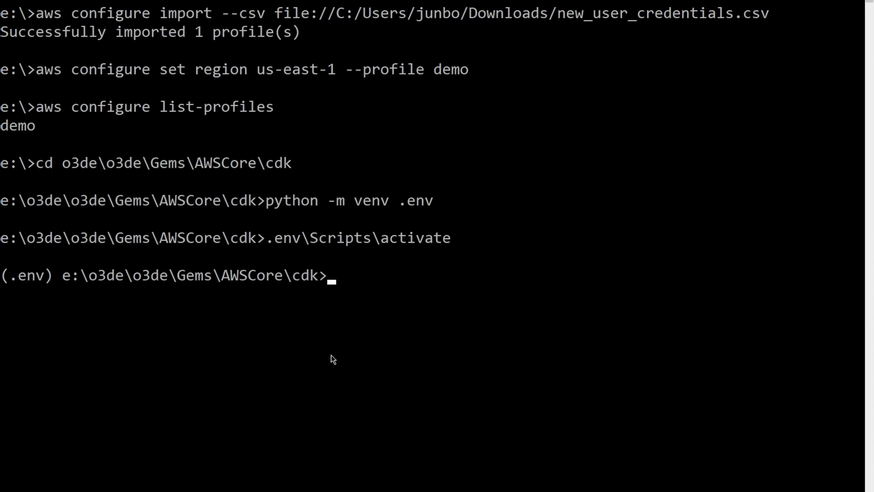
text(pip install )
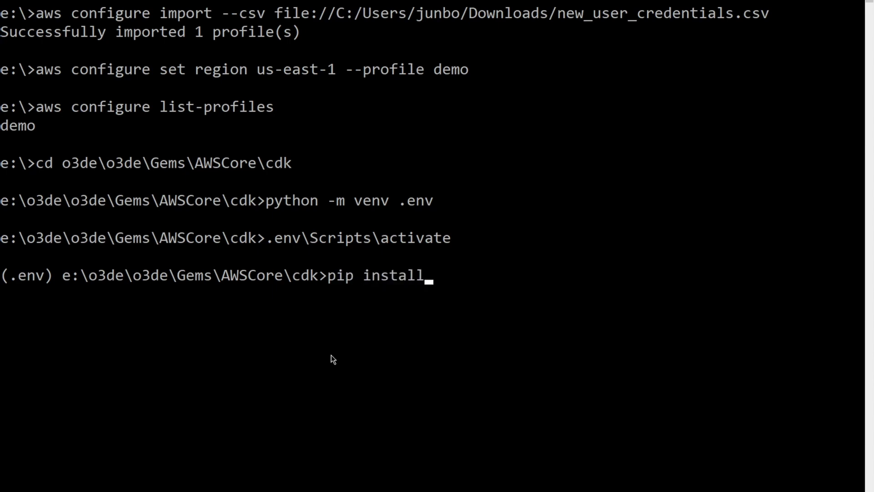
text(-r req)
key(Tab)
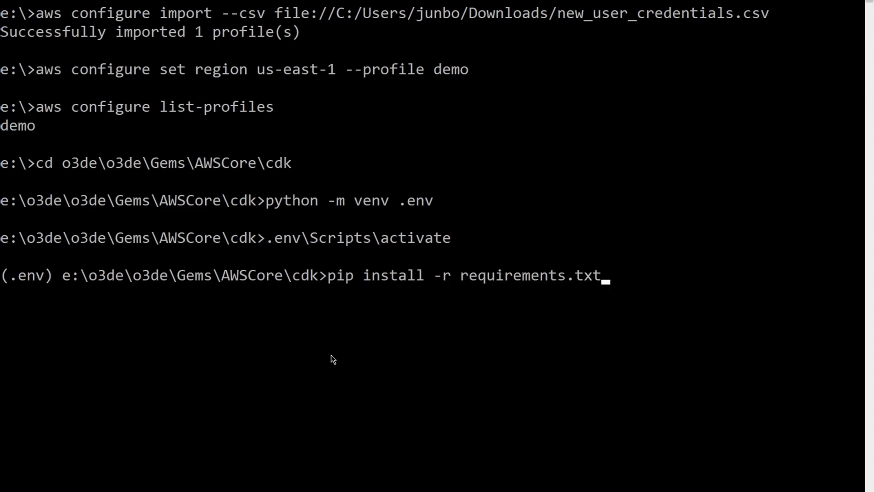
key(Return)
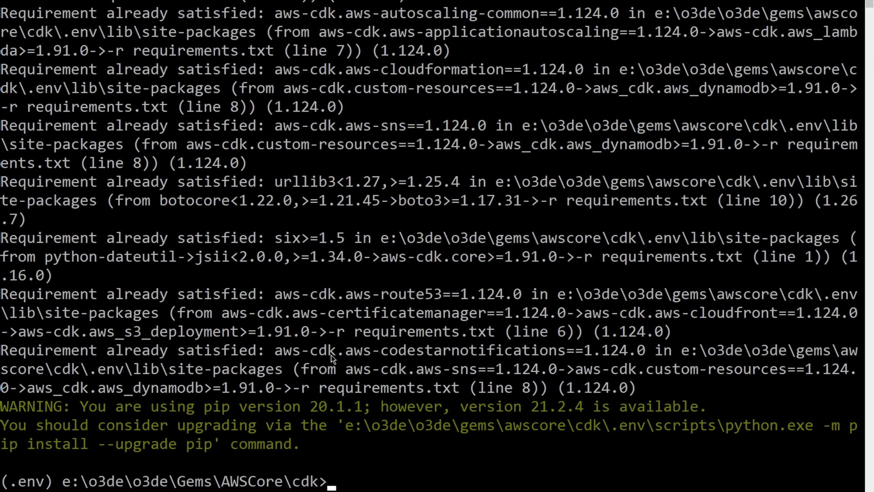
Run cdk synth and cdk deploy --all, both with the demo profile
text(cdk synt)
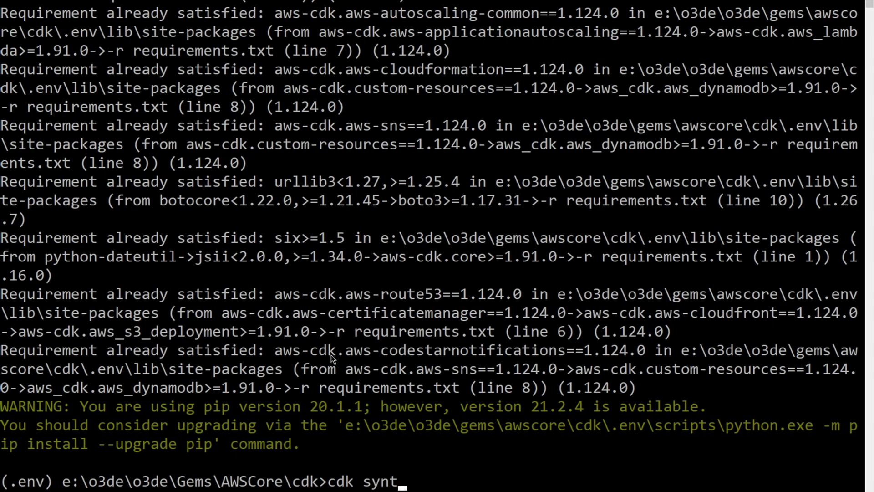
text(h --profile de)
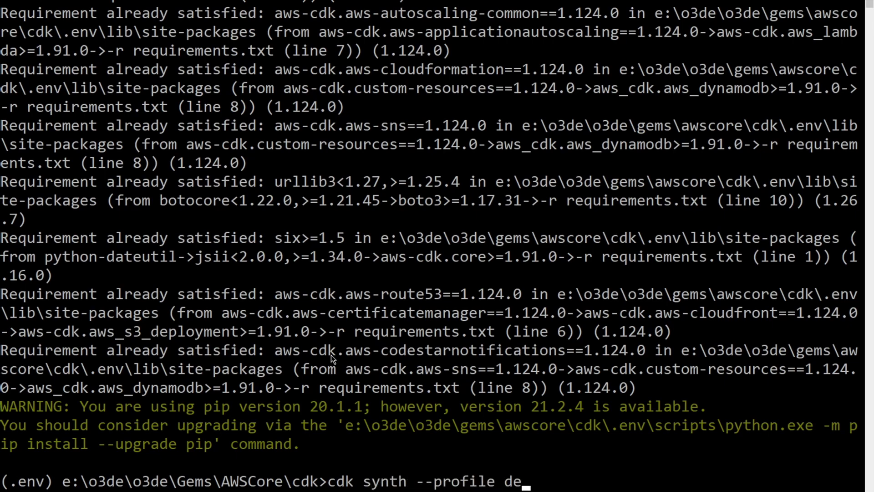
text(mo)
key(Return)
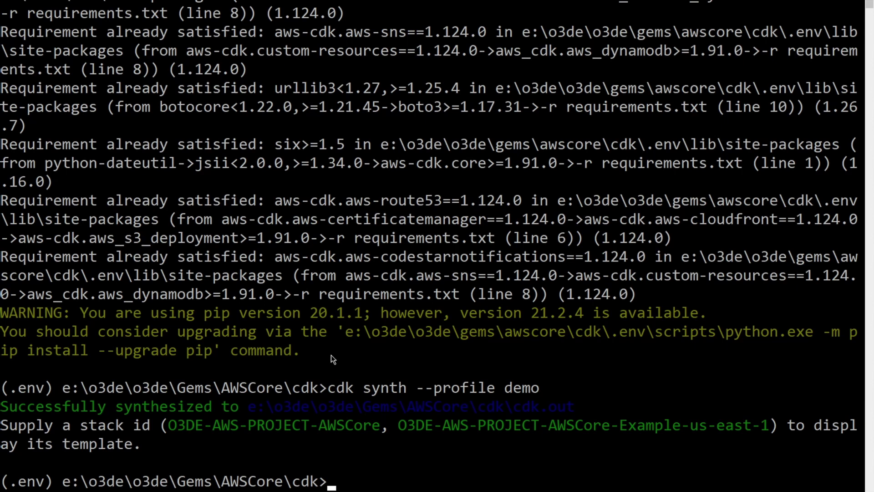
text(cdk deploy )
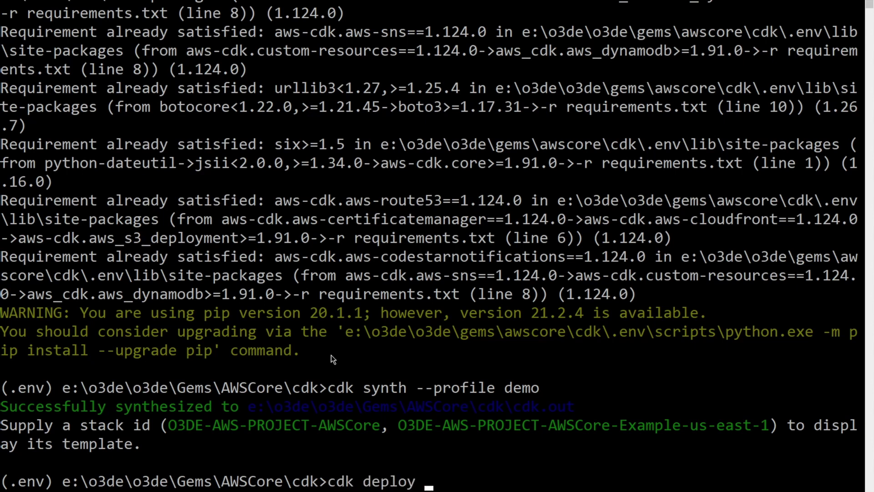
text(--all --profile d)
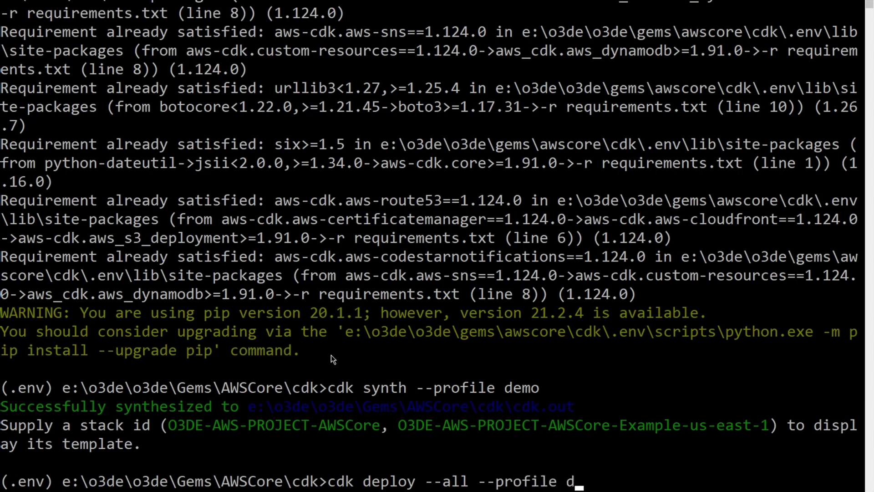
text(emo)
key(Return)
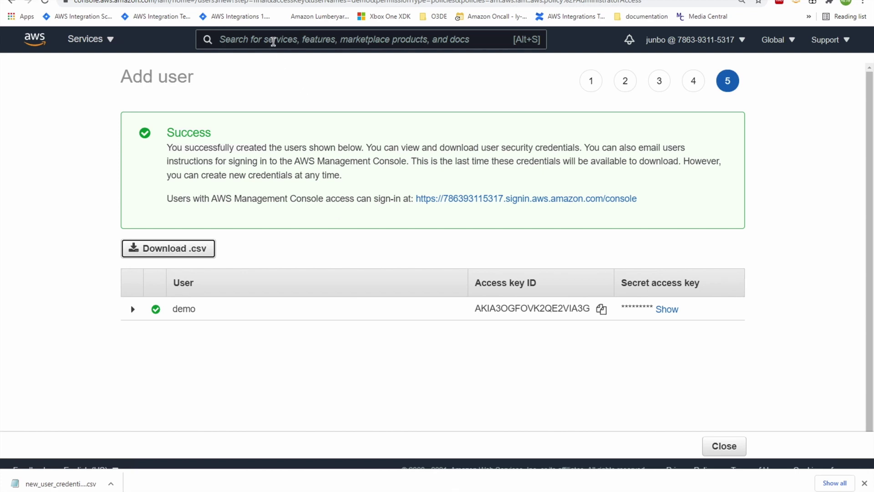
Find and open the CloudFormation console from the AWS services search
click(273, 42)
text(cloudfo)
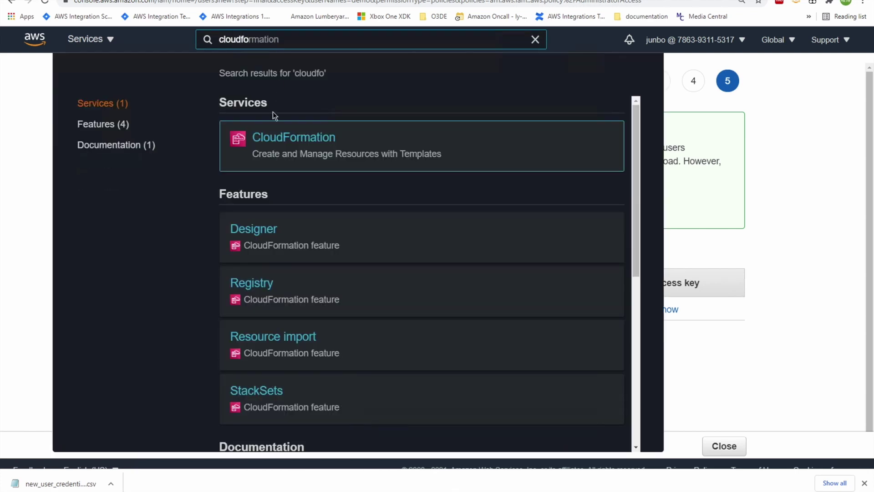
click(275, 138)
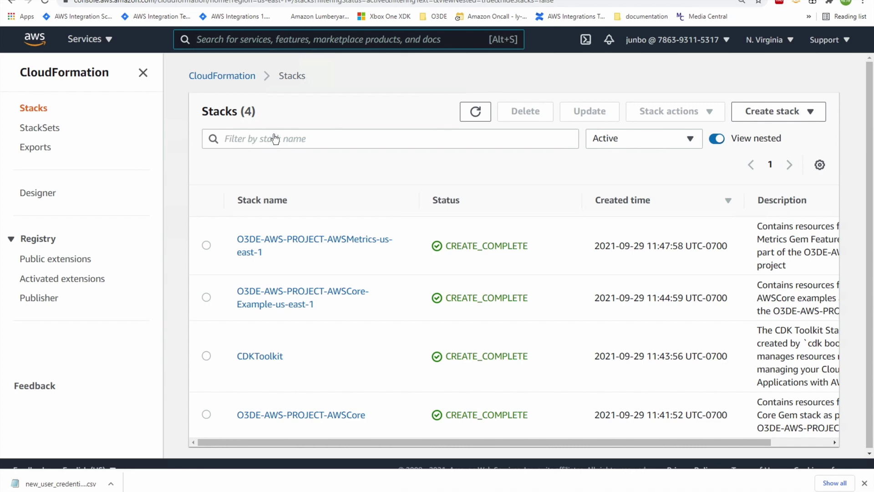
Open the O3DE-AWS-PROJECT-AWSCore-Example-us-east-1 stack and review the resources it created
click(292, 299)
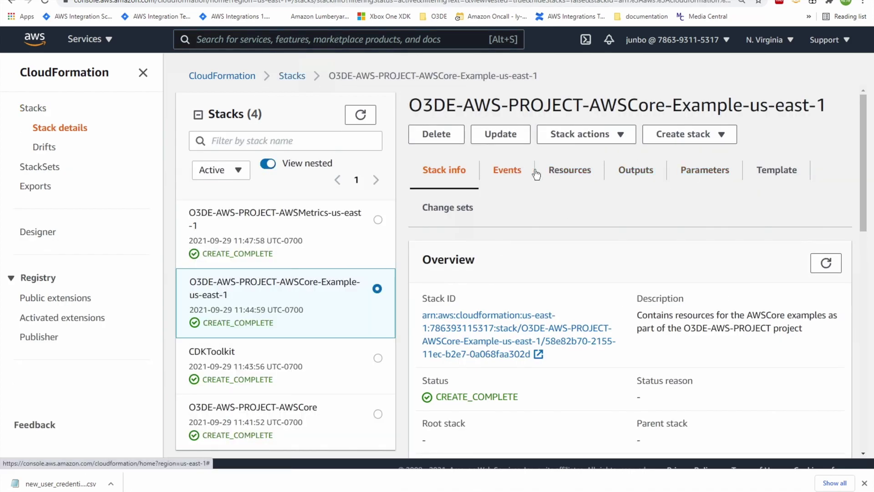
click(569, 171)
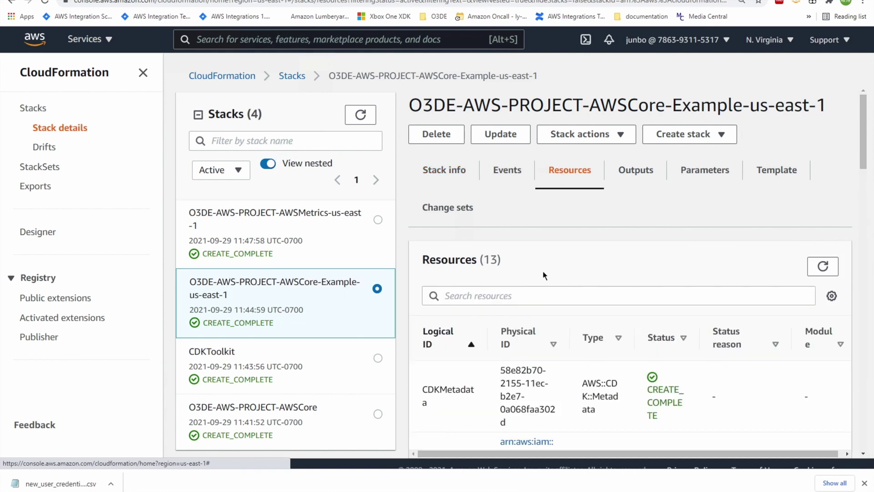
scroll(542, 272, down, 3)
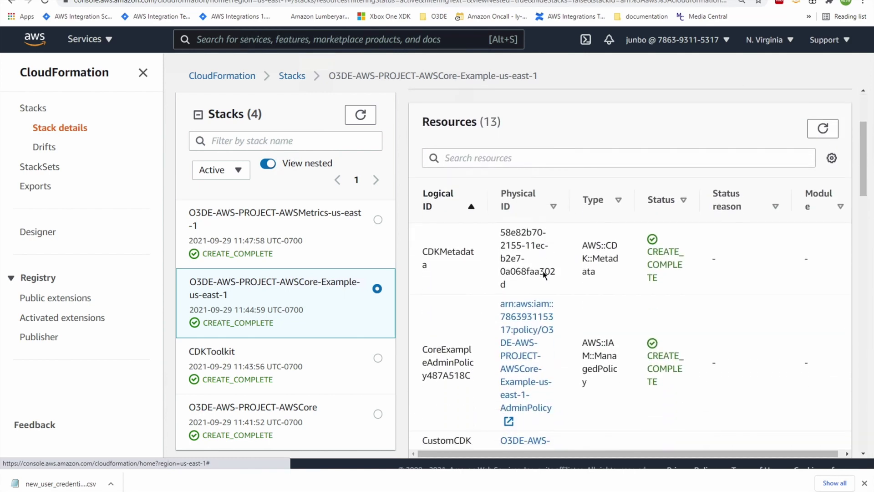
scroll(543, 272, down, 5)
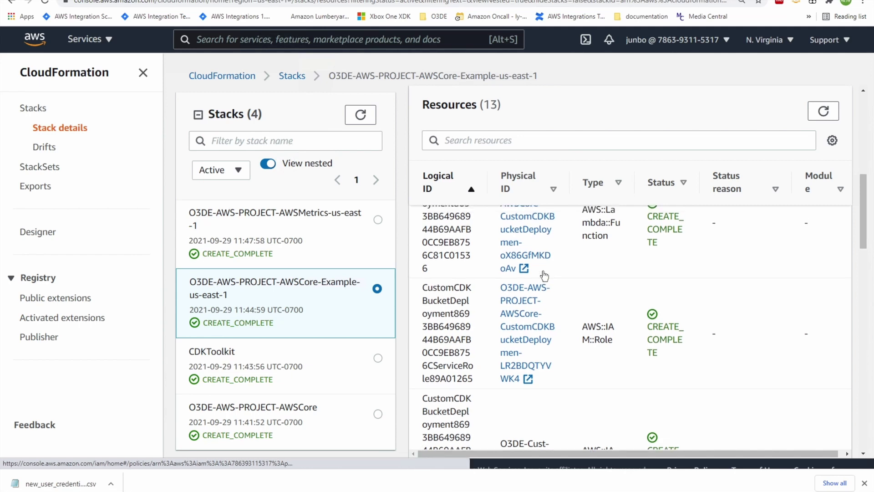
scroll(543, 271, up, 10)
Review the stack's outputs, including ExampleBucketOutput and ExampleDynamoTableOutput
click(636, 171)
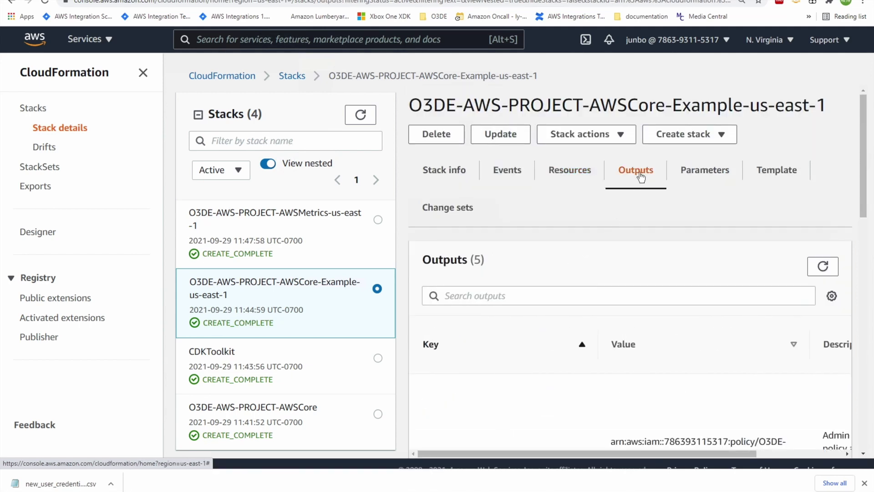
scroll(556, 362, down, 3)
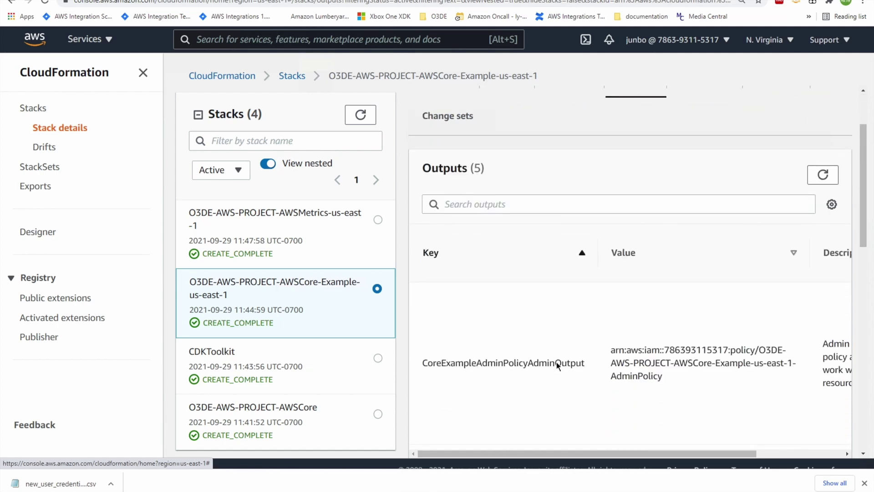
scroll(556, 362, down, 5)
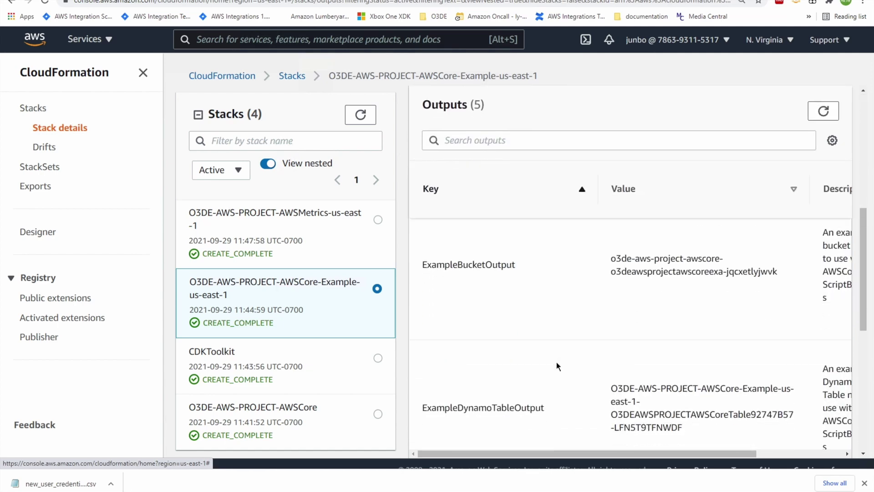
scroll(556, 362, down, 2)
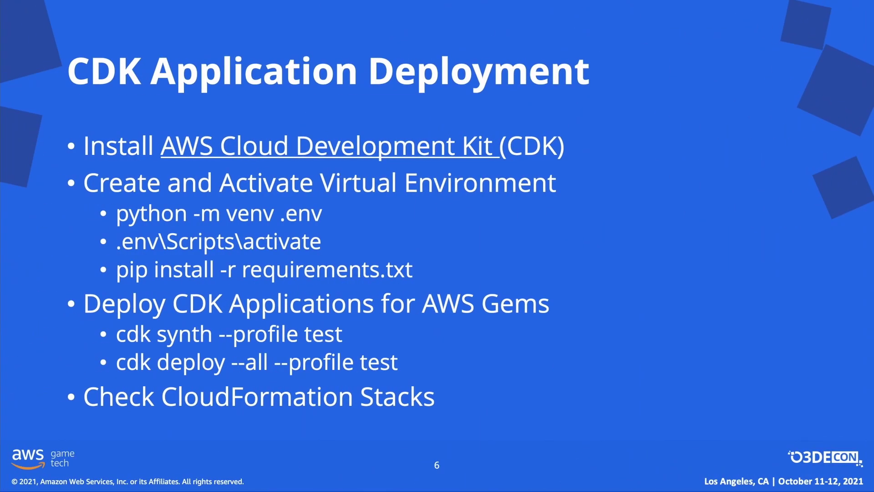
Advance the slideshow to slide 7, Resource Mapping Tool
key(Right)
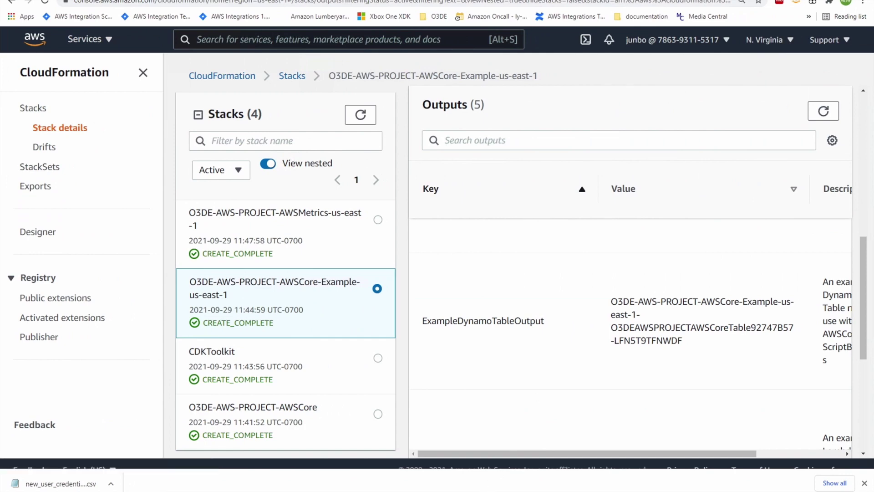
Launch the AWS Resource Mapping Tool in O3DE Editor from the AWS menu
mouse_move(490, 487)
click(414, 454)
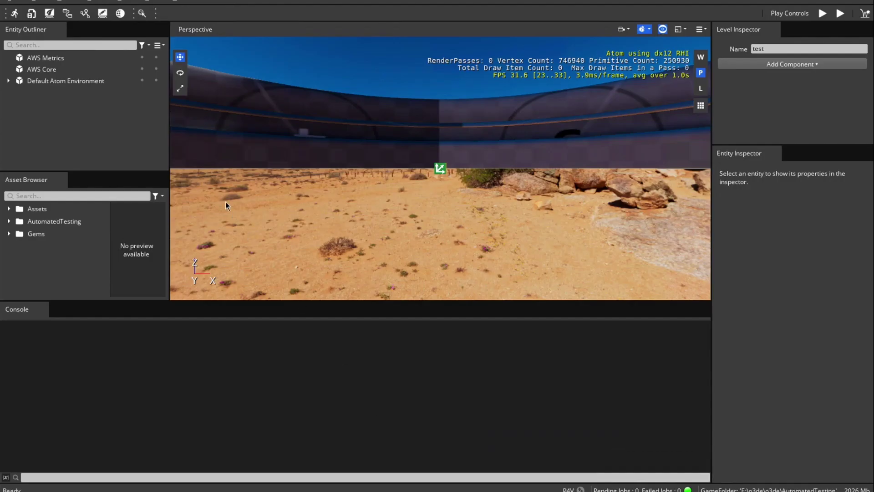
click(154, 3)
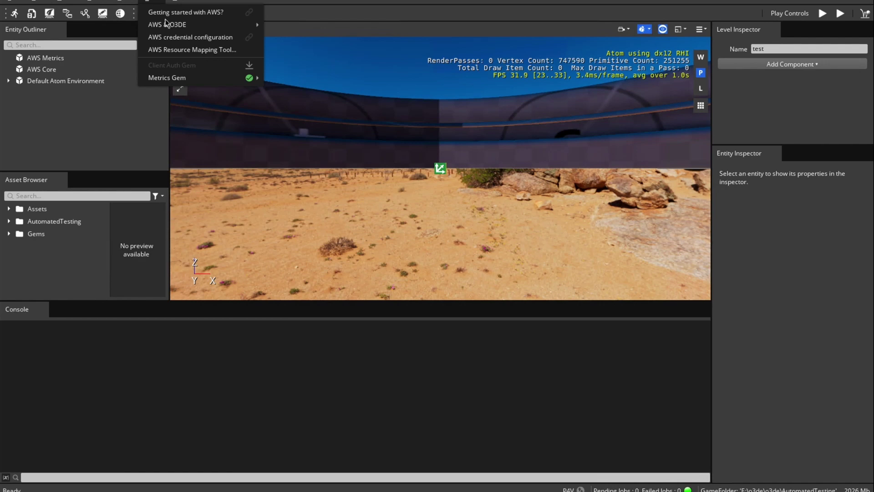
click(172, 50)
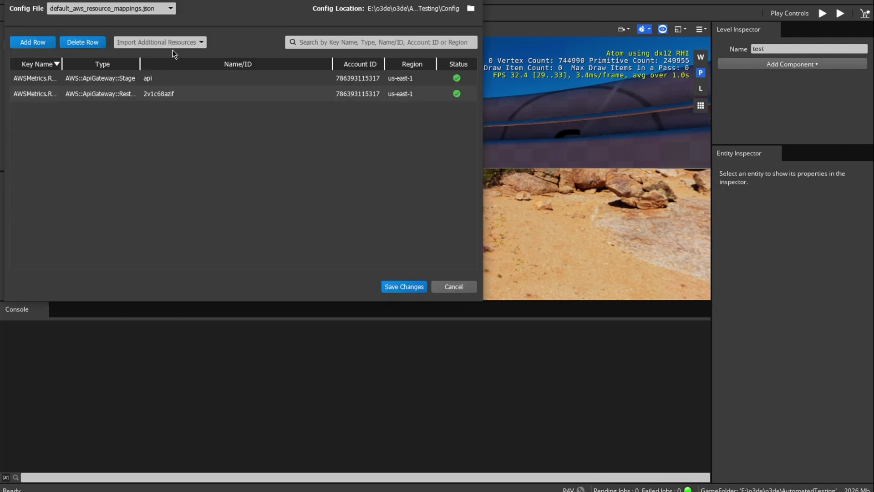
Browse the importable AWS resource types, then return to the mappings table
click(201, 43)
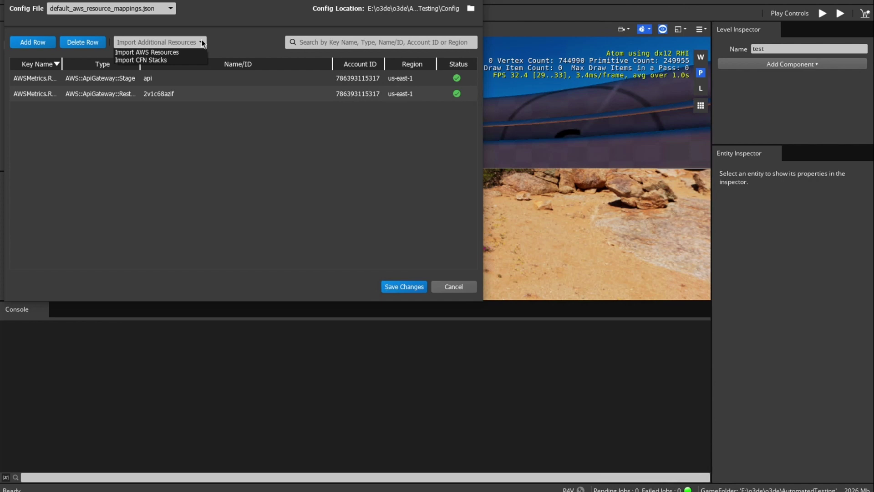
click(180, 52)
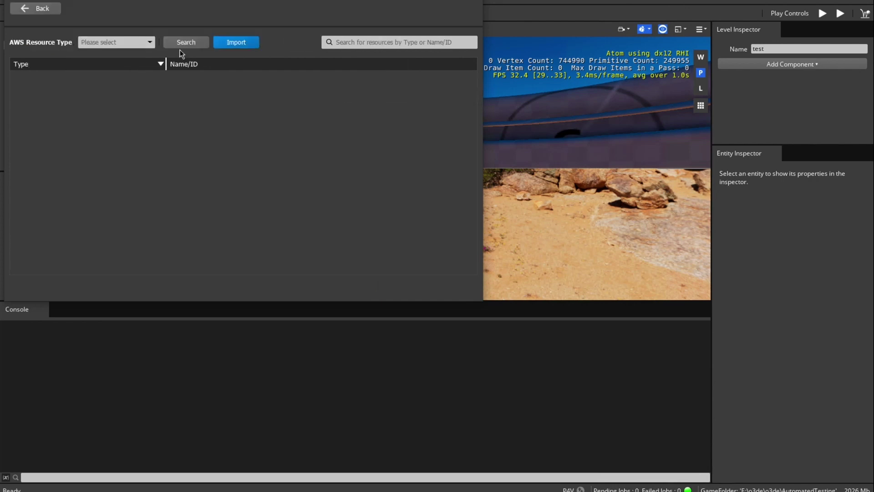
click(149, 42)
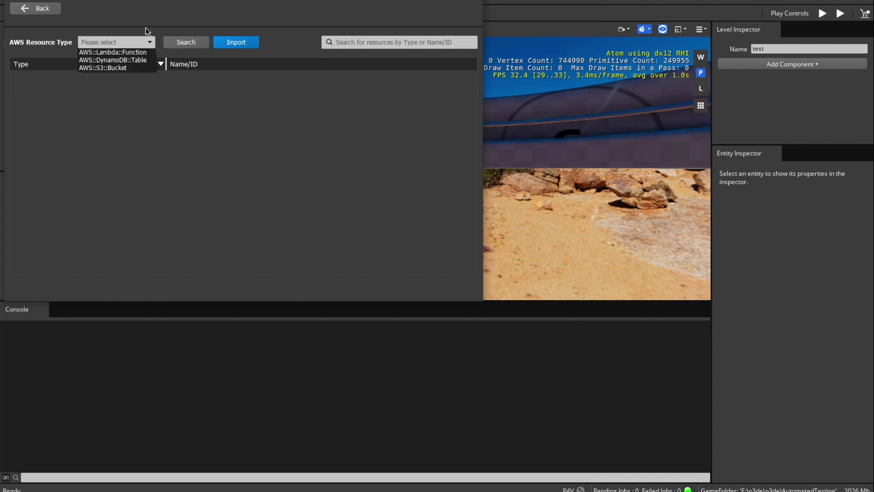
click(42, 8)
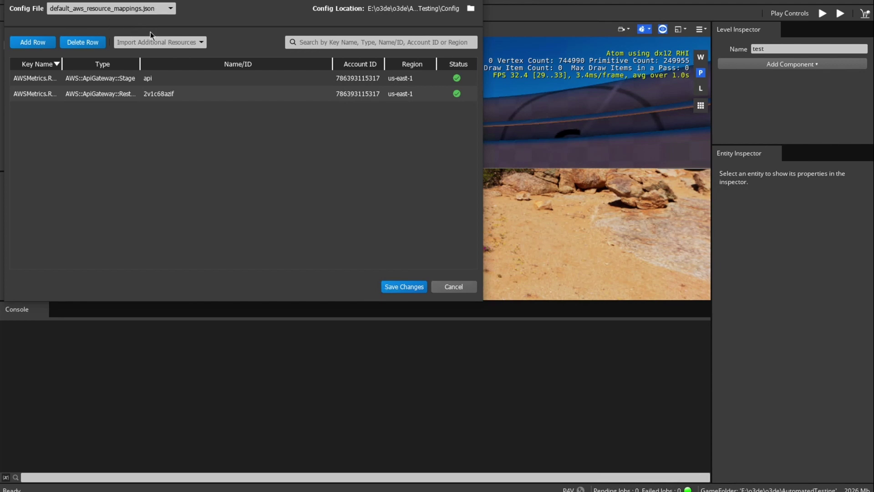
Import the AWSCore-Example stack's AWS::S3::Bucket resource from the searched CloudFormation stacks
click(201, 40)
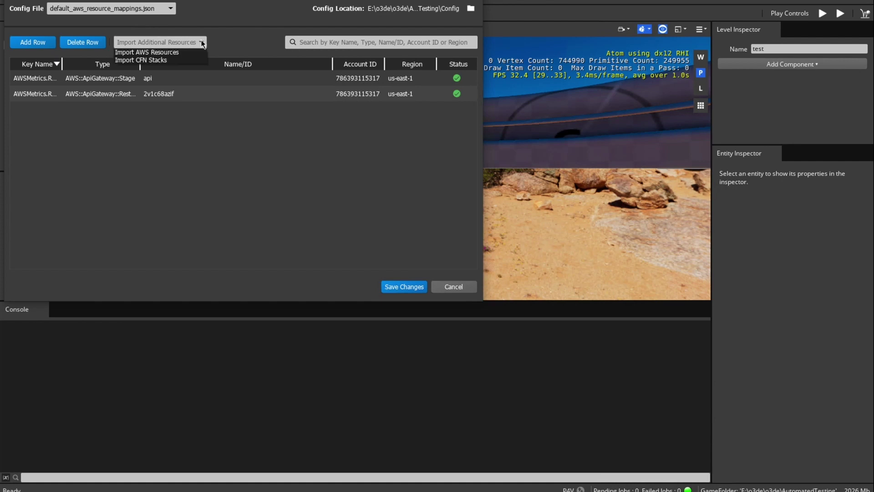
click(160, 61)
click(40, 43)
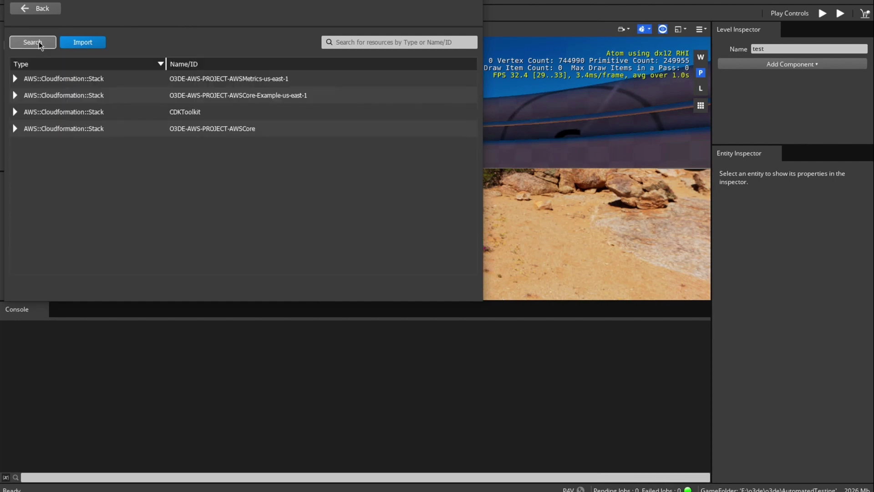
click(15, 95)
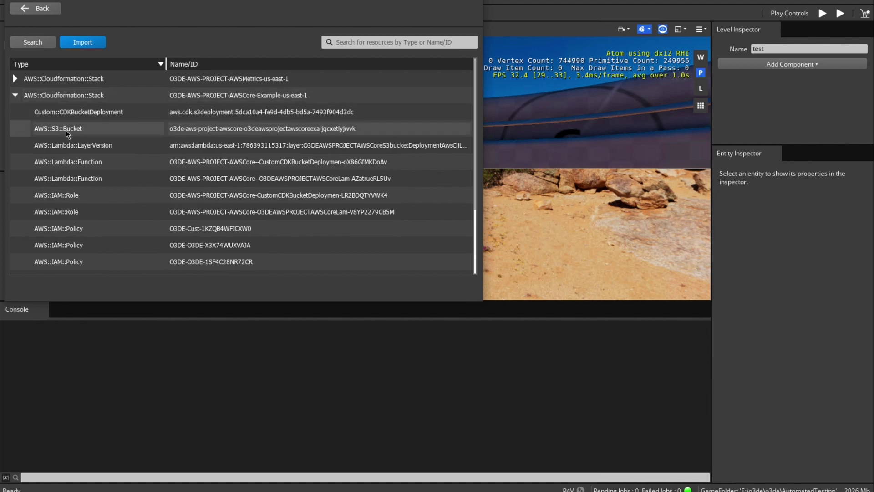
click(67, 130)
click(66, 130)
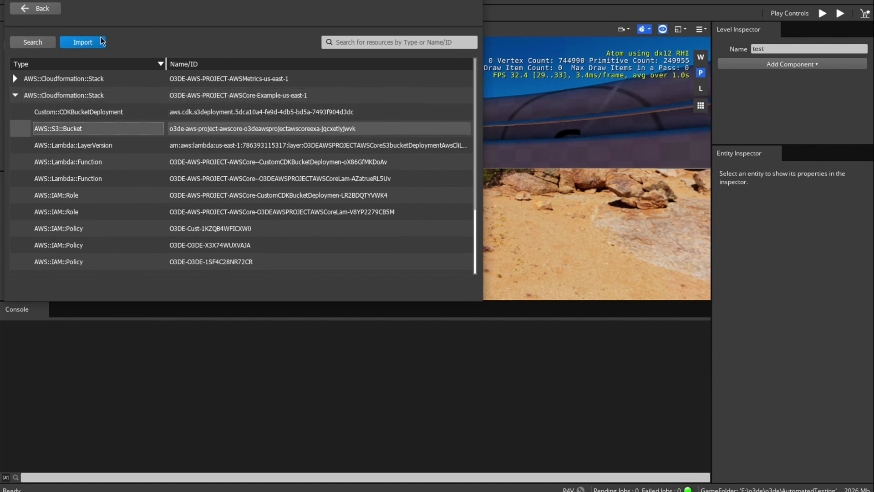
click(91, 42)
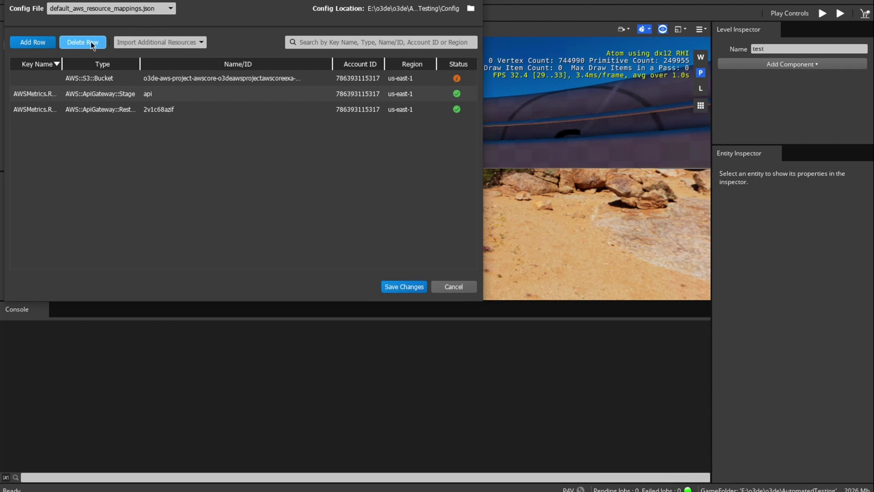
Give the imported bucket mapping the key name test_bucket and save the mappings file
double_click(34, 76)
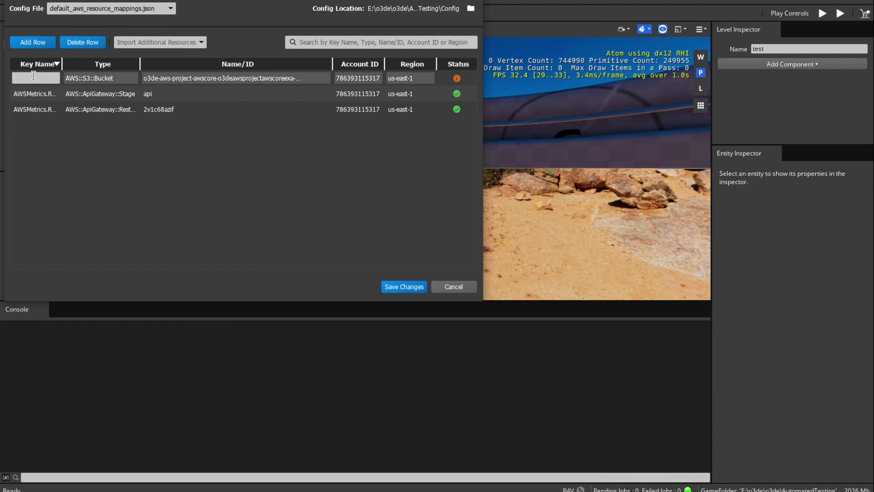
text(test_bucket)
click(72, 144)
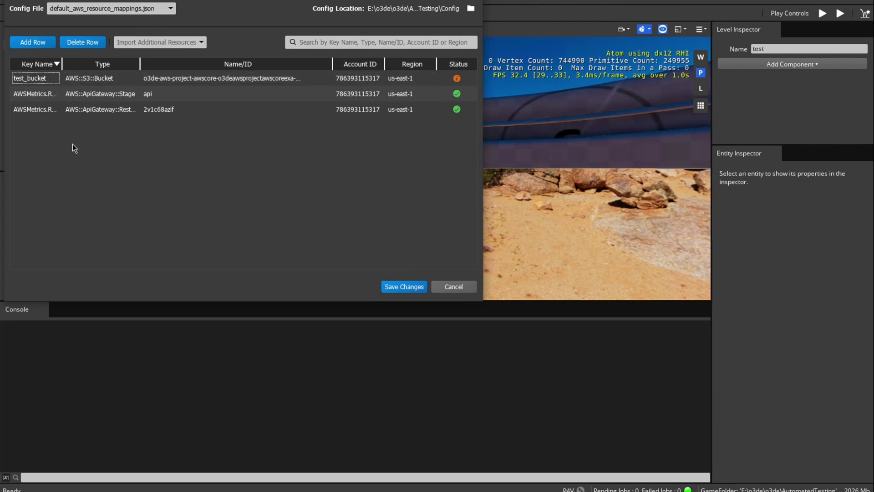
click(404, 286)
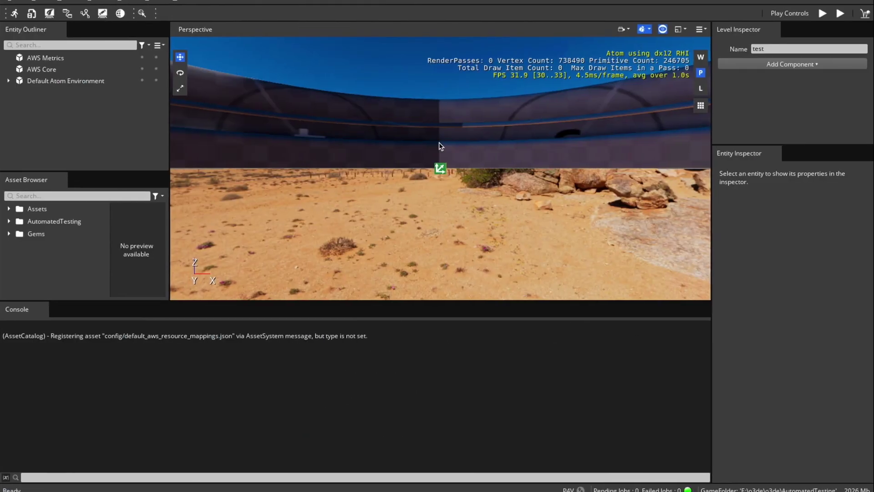
mouse_move(483, 488)
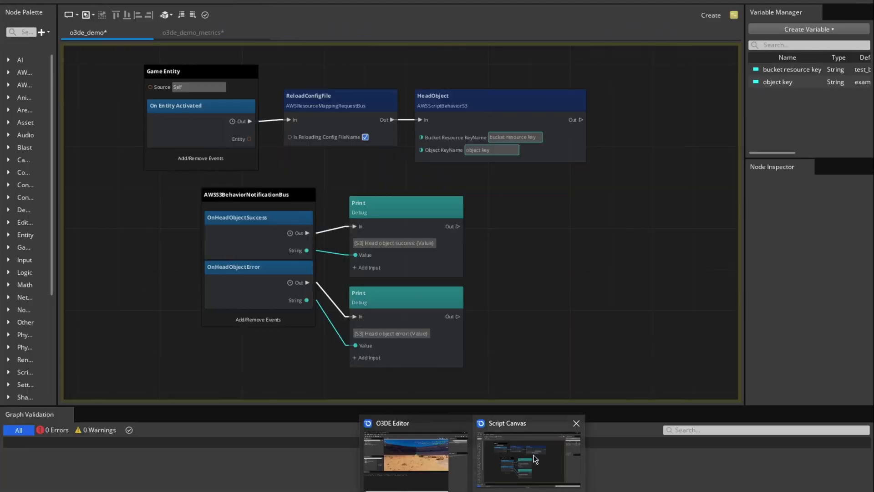
click(535, 456)
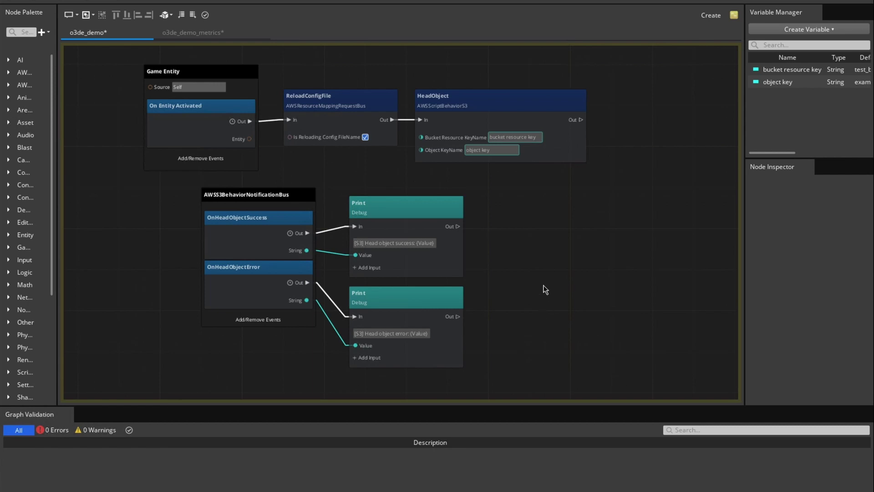
click(512, 112)
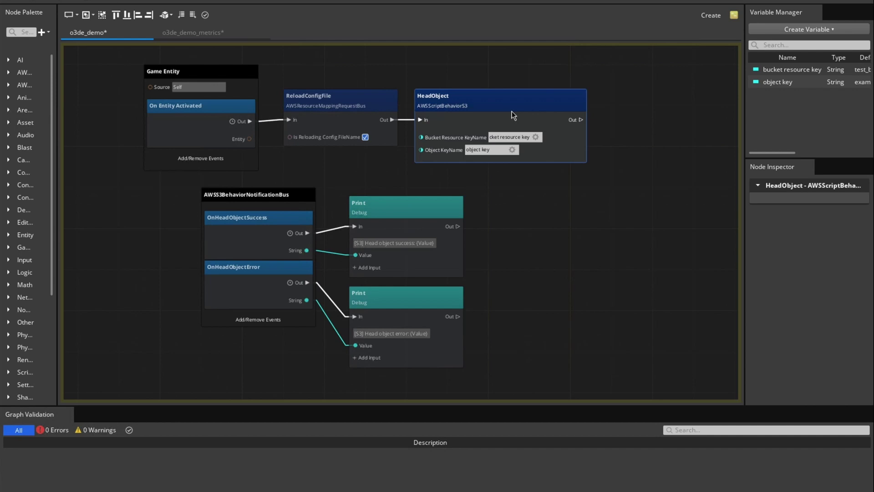
click(780, 70)
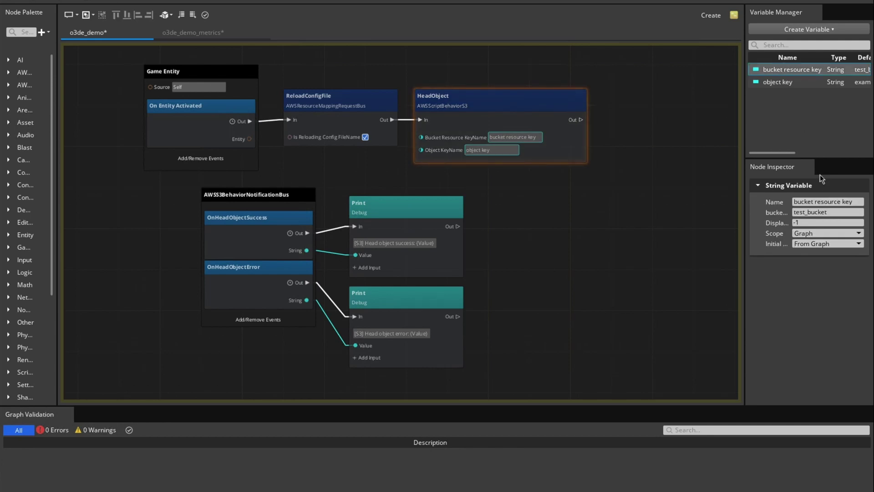
click(833, 213)
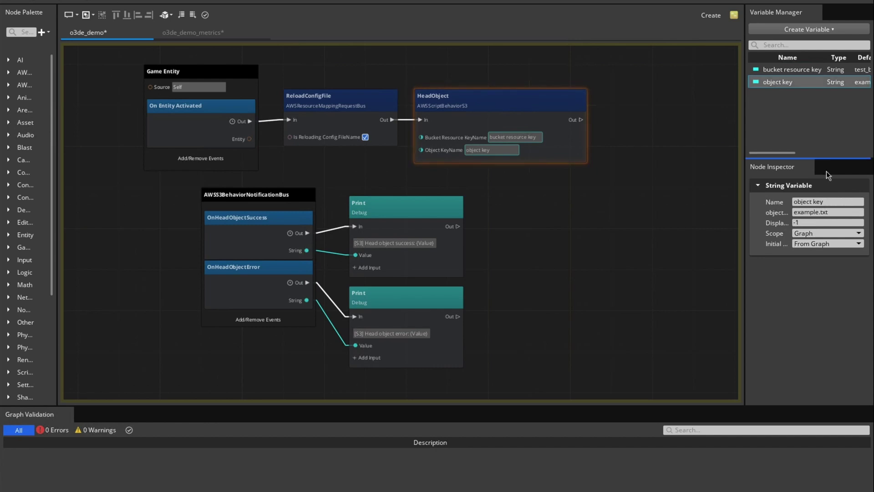
double_click(821, 212)
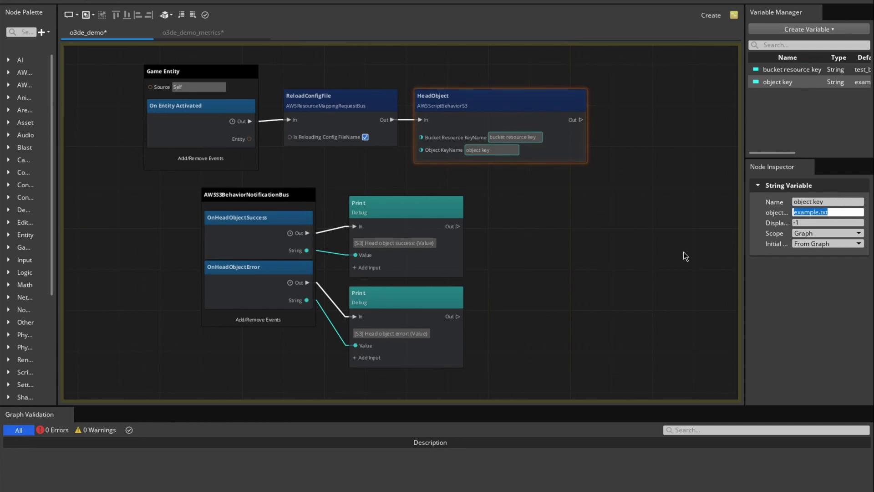
click(648, 259)
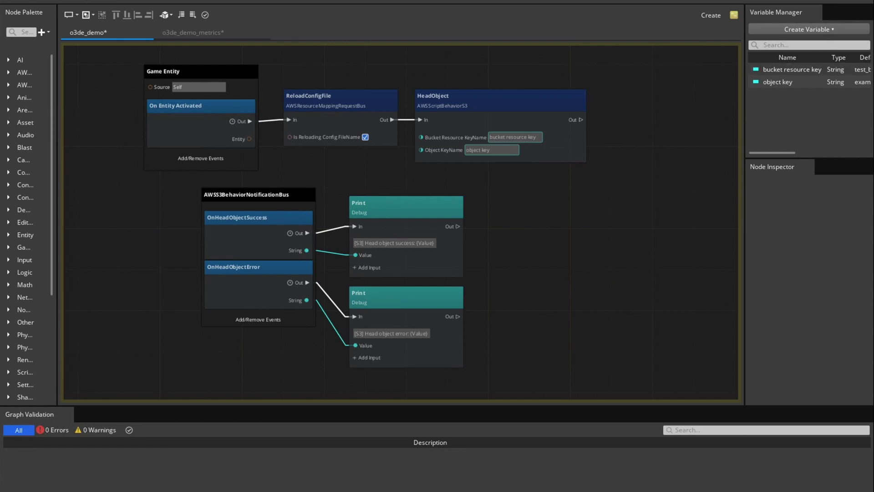
click(838, 9)
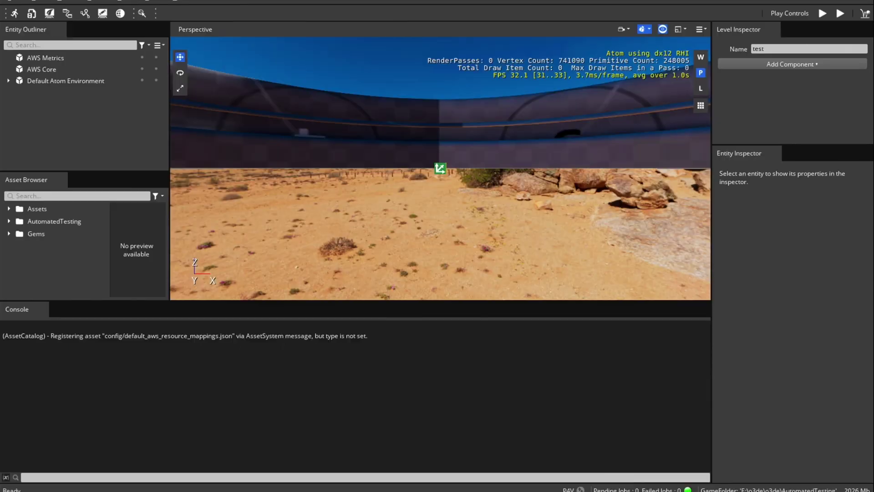
Check the AWS Core entity's Script Canvas component, then play the level and exit with Esc
click(57, 68)
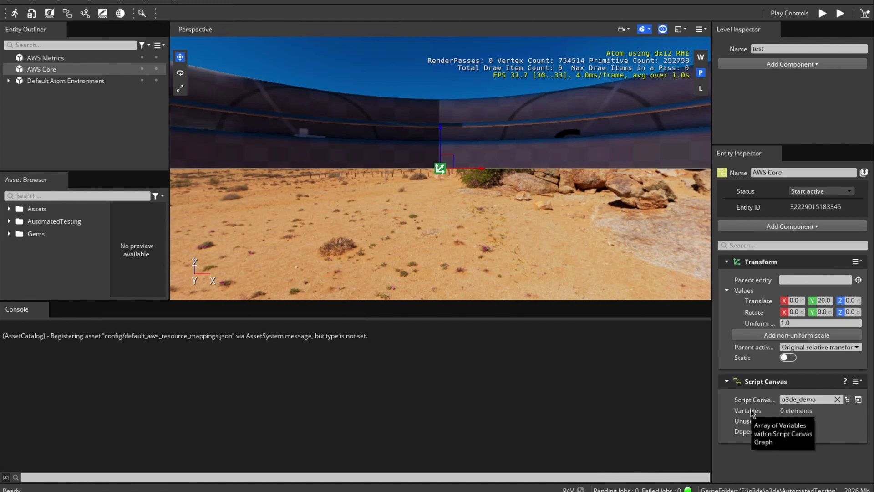
click(464, 212)
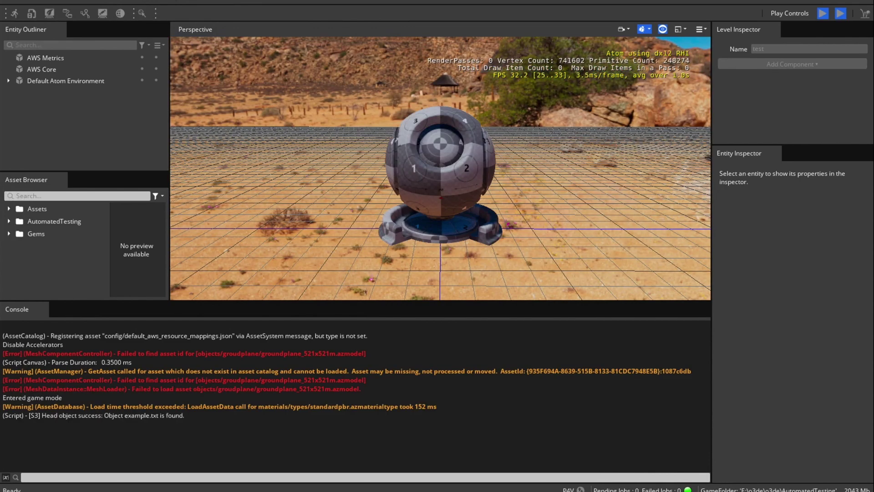
key(Escape)
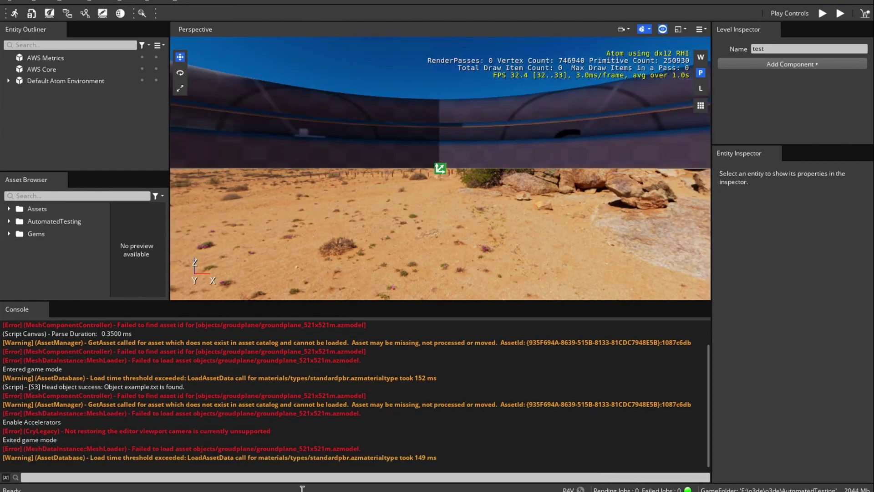
Open Editor.log from the log folder in Notepad
mouse_move(293, 491)
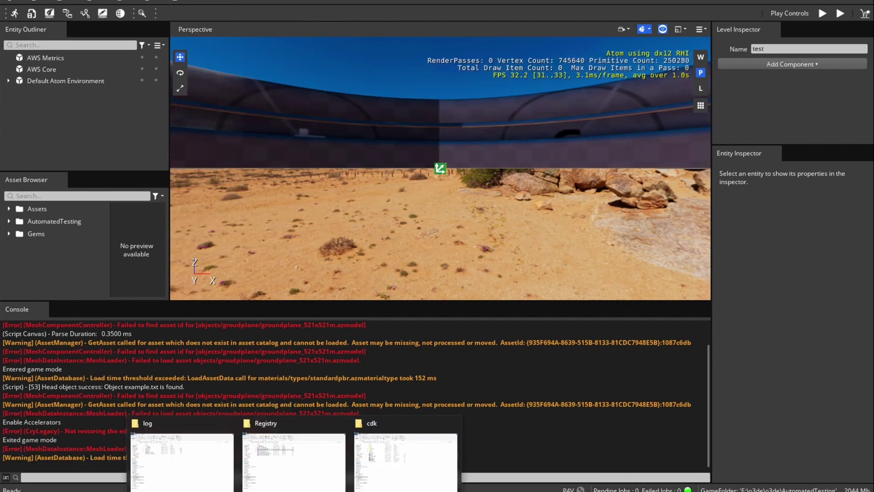
click(183, 460)
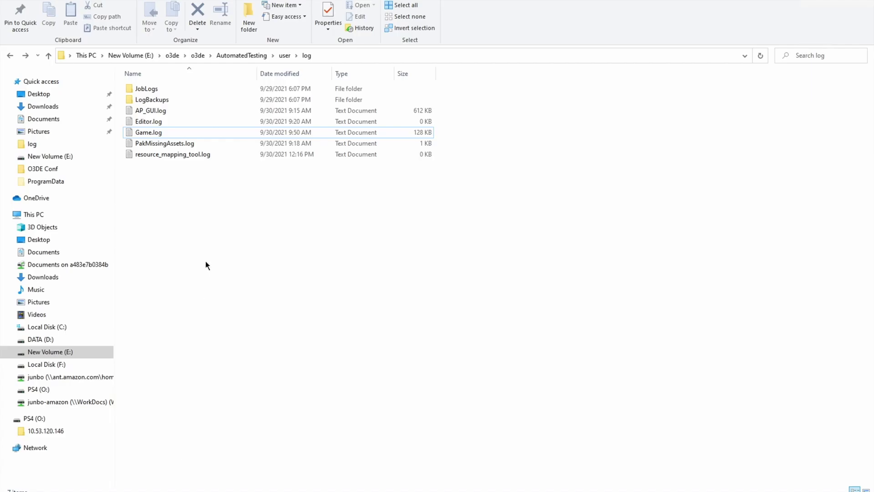
double_click(174, 124)
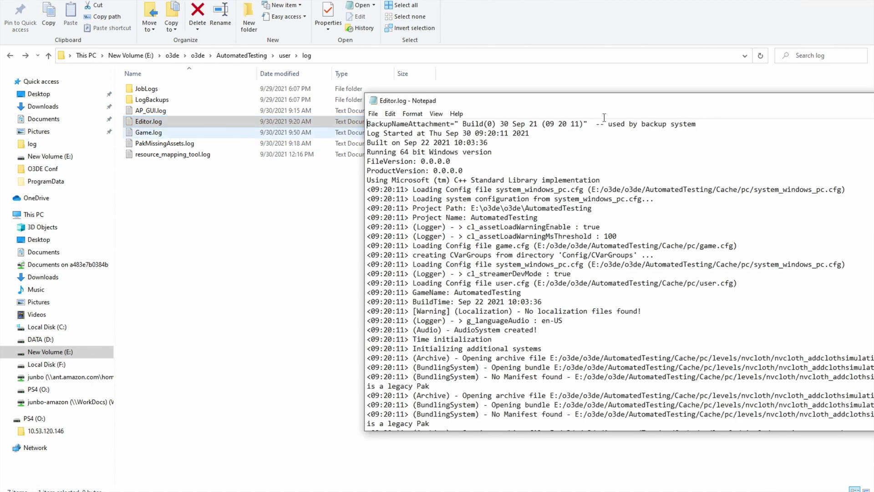
Locate the '[S3] Head object success' line for example.txt, then minimize Notepad
drag(531, 99, 299, 50)
drag(749, 83, 742, 373)
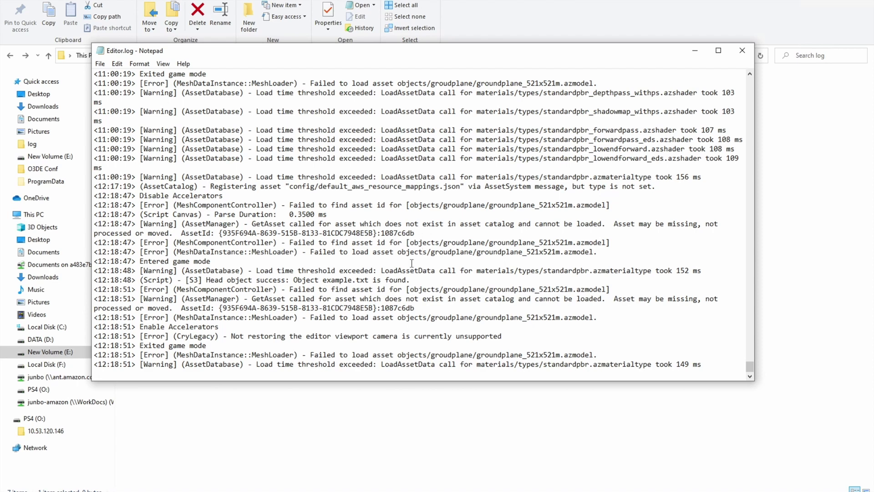
drag(411, 280, 126, 281)
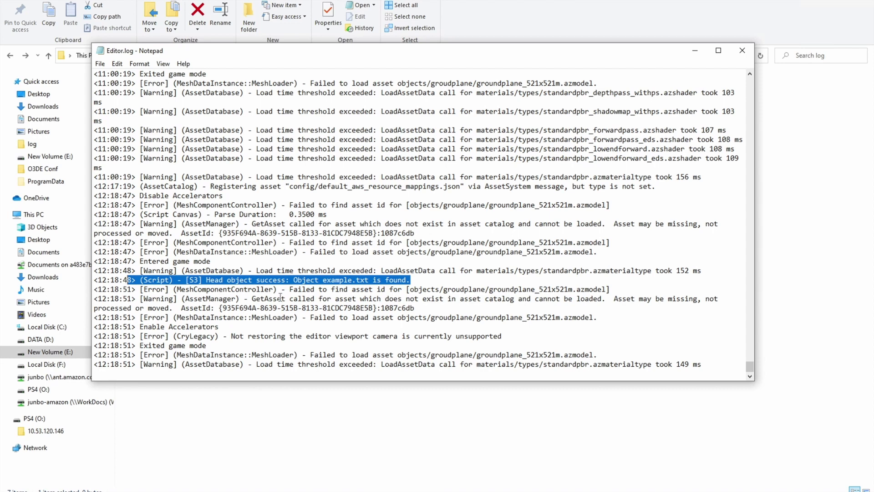
click(311, 316)
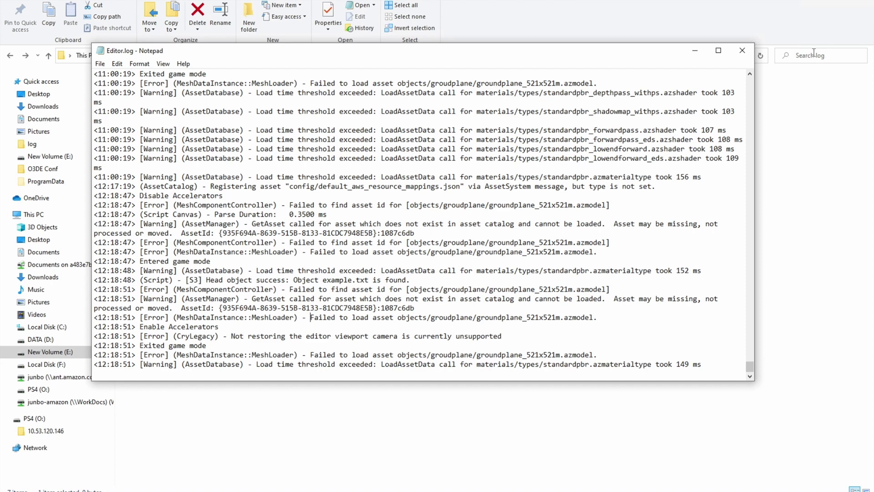
click(695, 51)
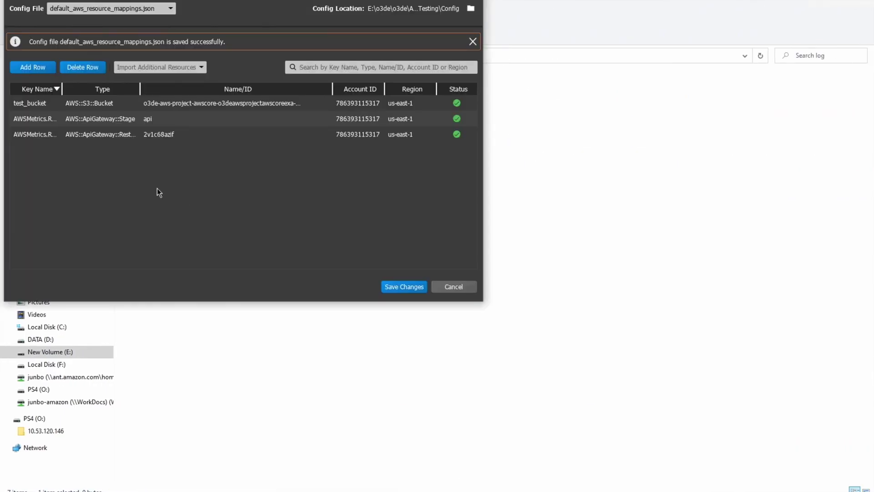
Widen the Type column to read test_bucket's and the AWSMetrics API Gateway resource types
drag(139, 90, 172, 89)
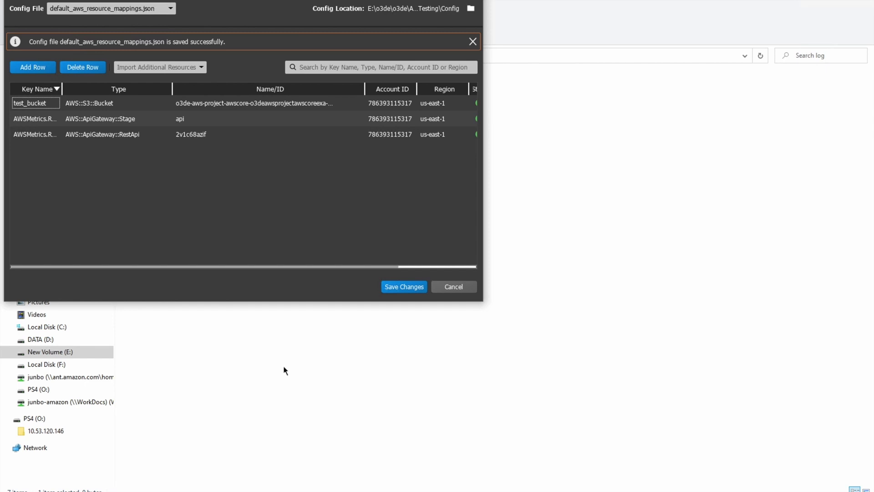
Show the o3de_demo_metrics graph and check SetStrValue's login value and HeartBeat's 1.0-second interval
mouse_move(472, 490)
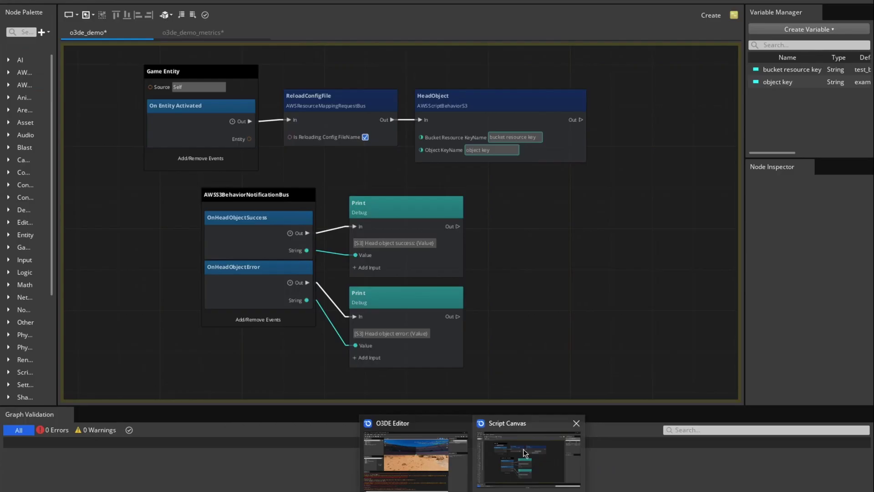
click(523, 450)
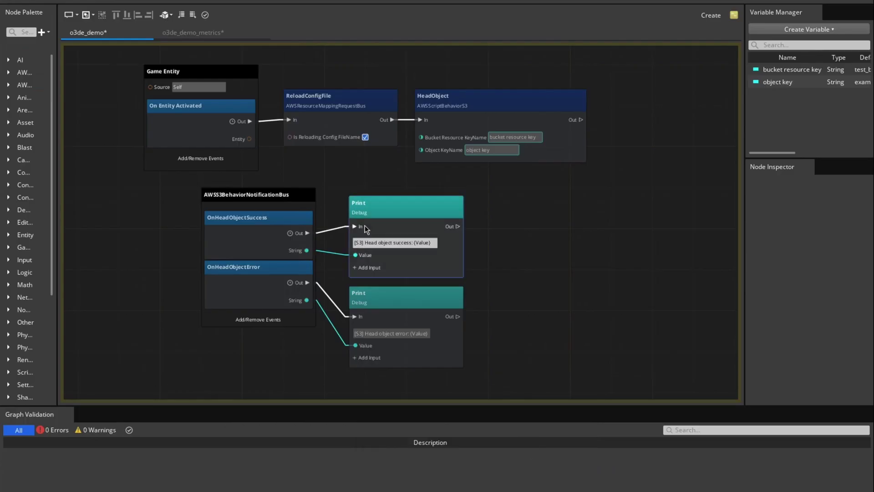
click(200, 35)
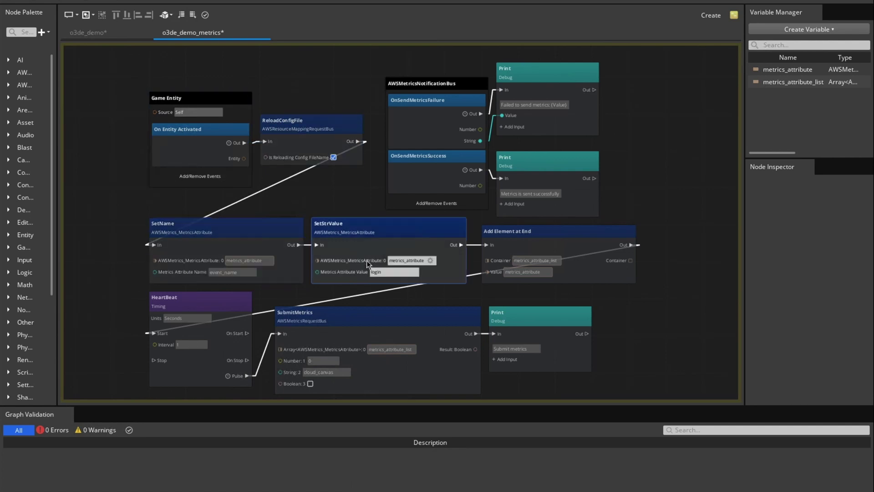
click(385, 271)
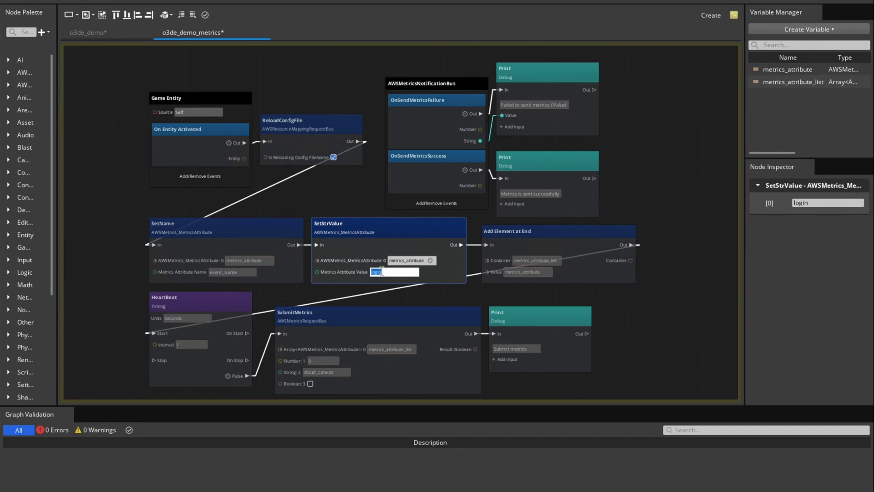
click(184, 343)
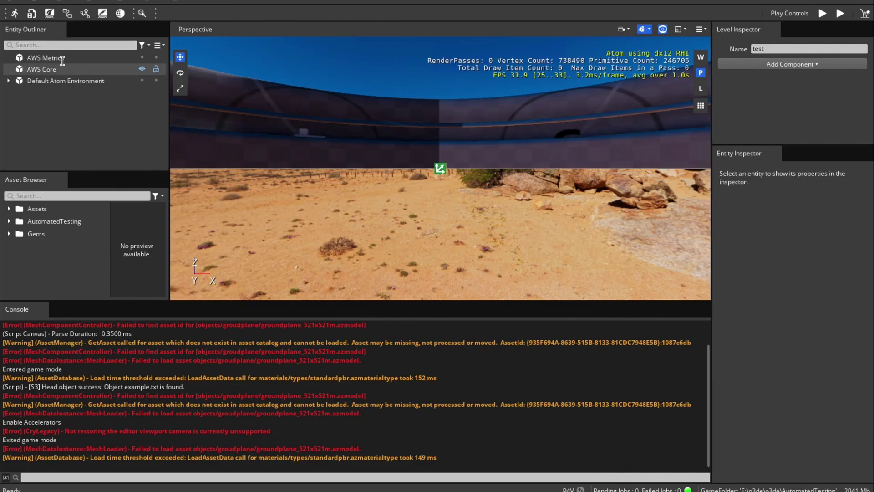
Enable the Script Canvas component on the AWS Metrics entity
click(61, 58)
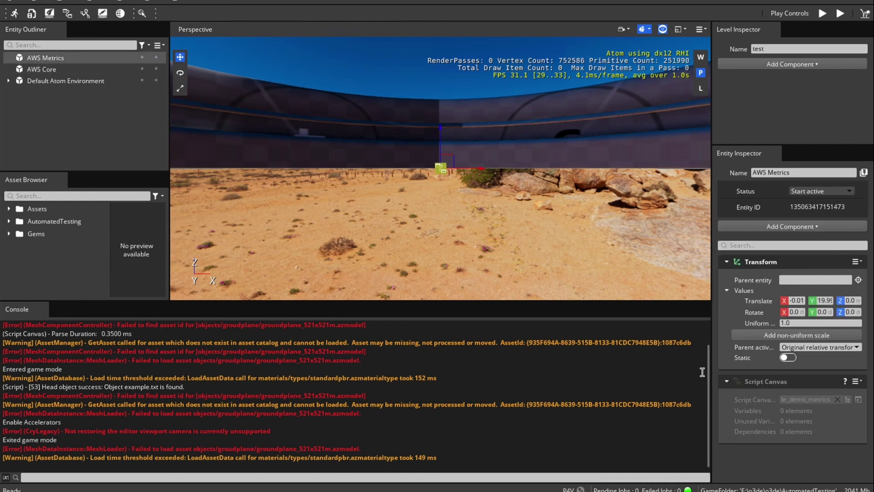
right_click(751, 398)
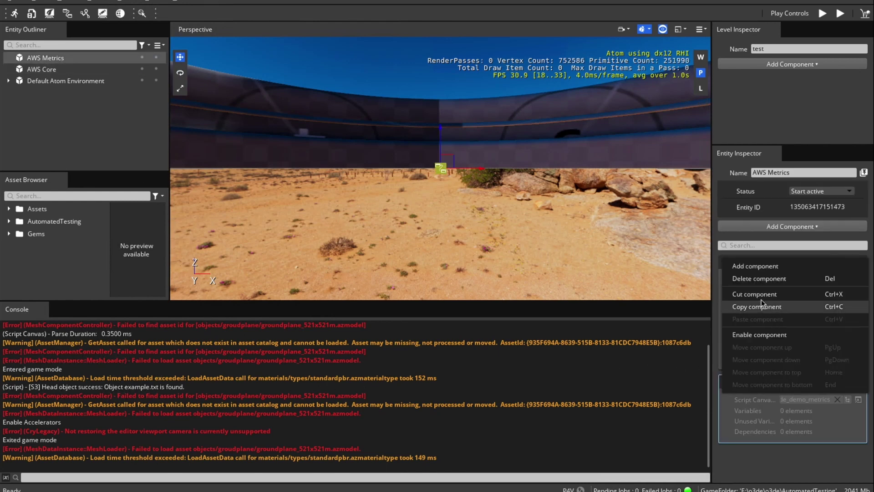
click(744, 335)
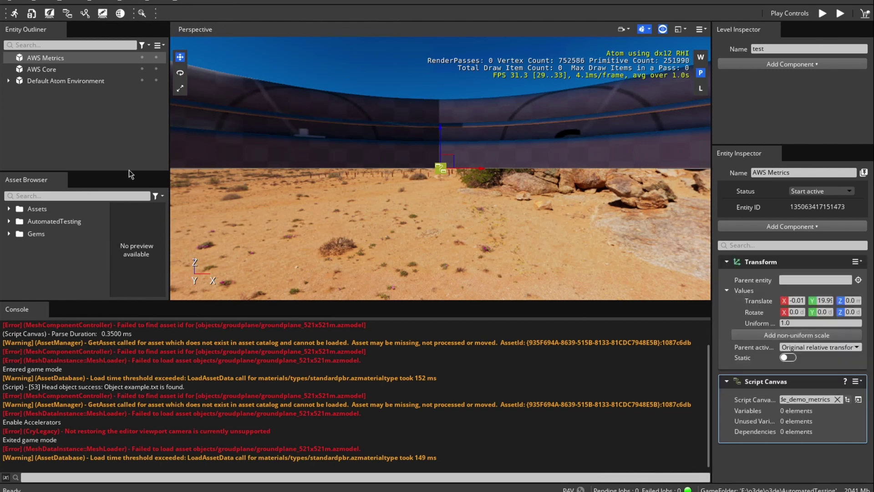
Clear the console, run the level with Ctrl+G until metrics send successfully, then exit
right_click(205, 333)
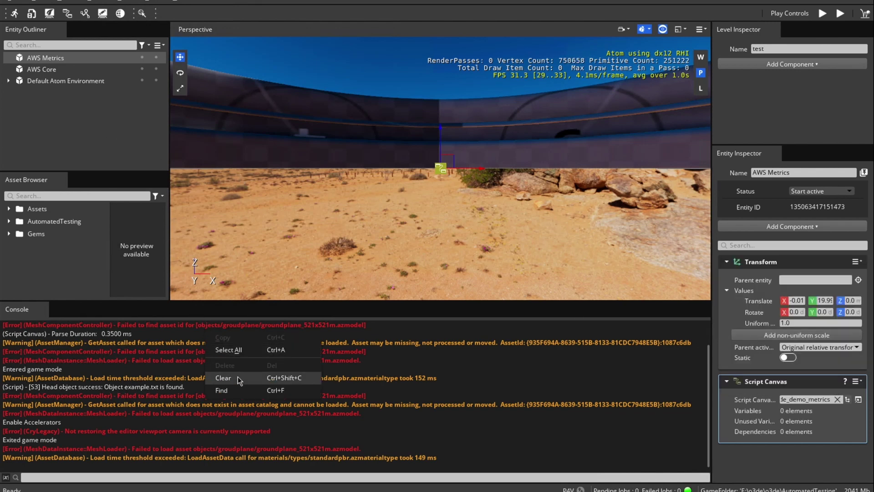
click(237, 377)
key(ctrl+g)
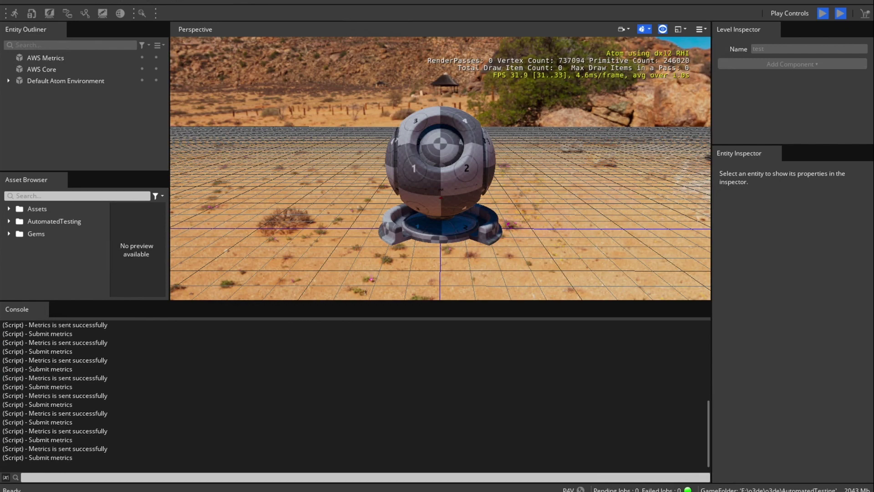
key(Escape)
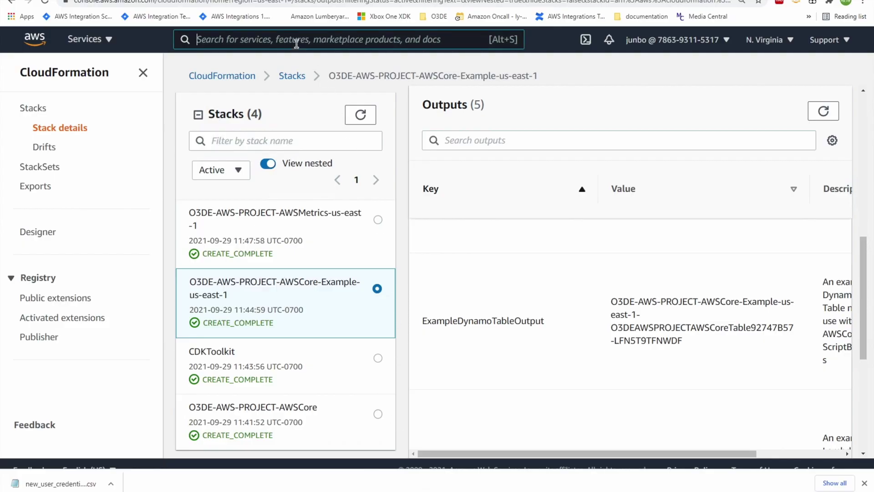
Search the console for CloudWatch and go to its Dashboards list
text(Cloud)
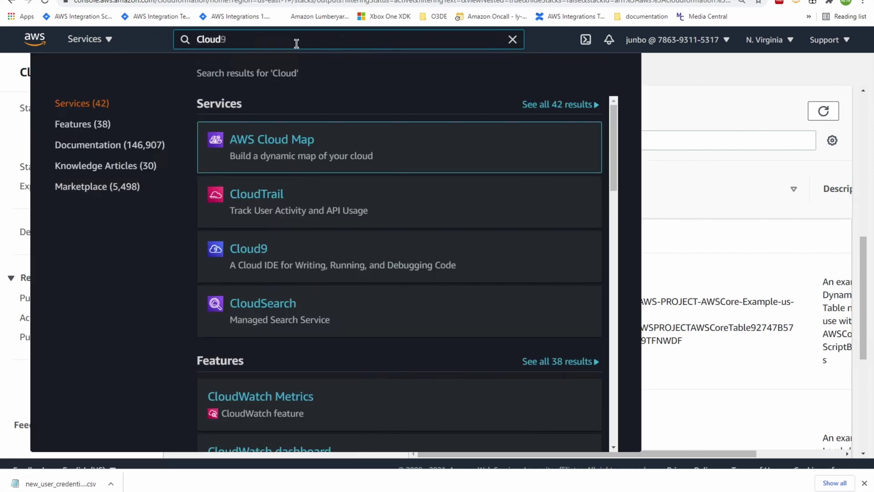
text(9Wa)
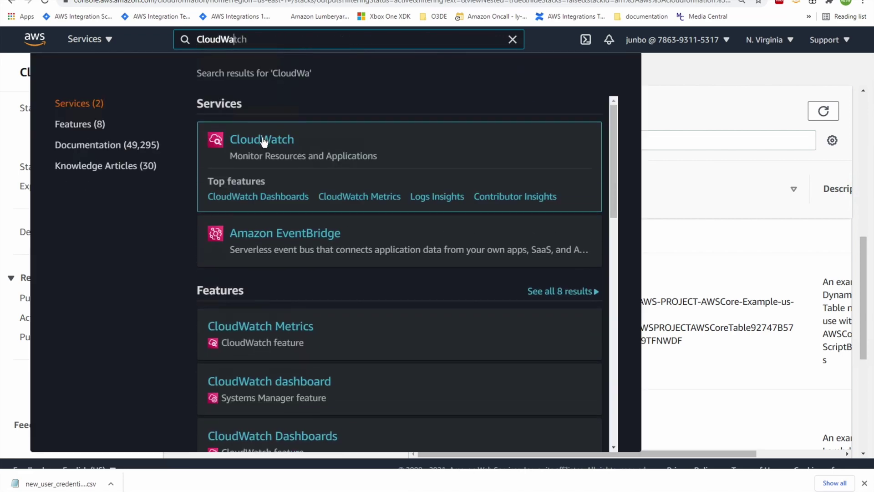
click(263, 142)
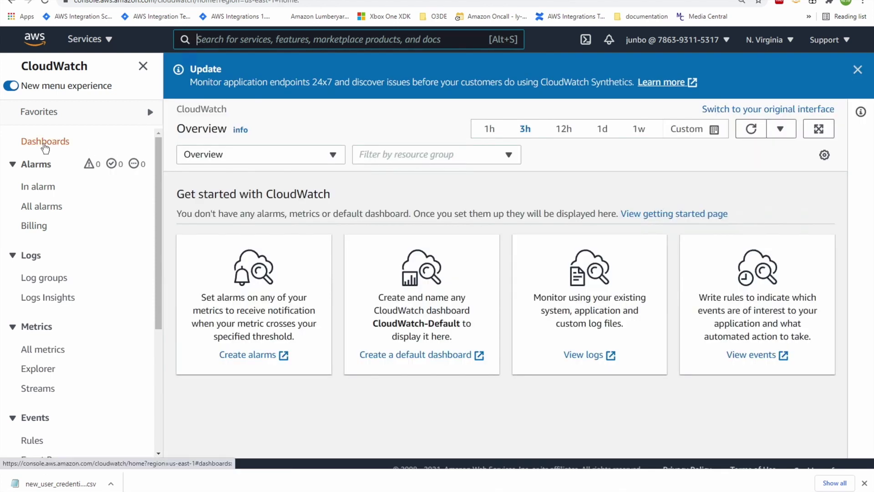
click(44, 144)
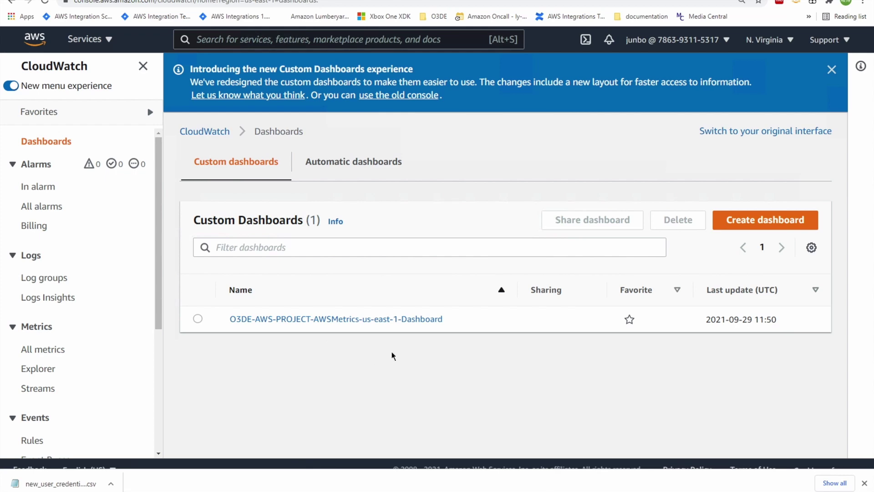
Open the O3DE-AWS-PROJECT-AWSMetrics-us-east-1-Dashboard and widen its time range from 1h to 1d
click(375, 320)
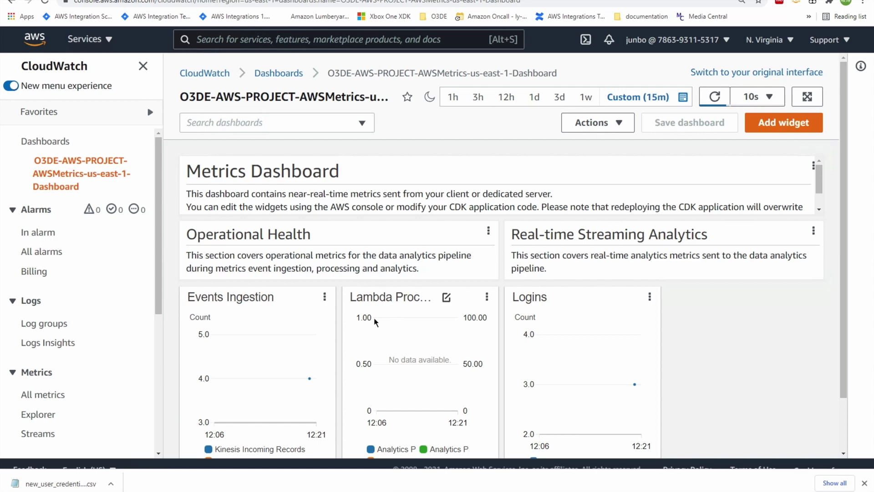
click(459, 99)
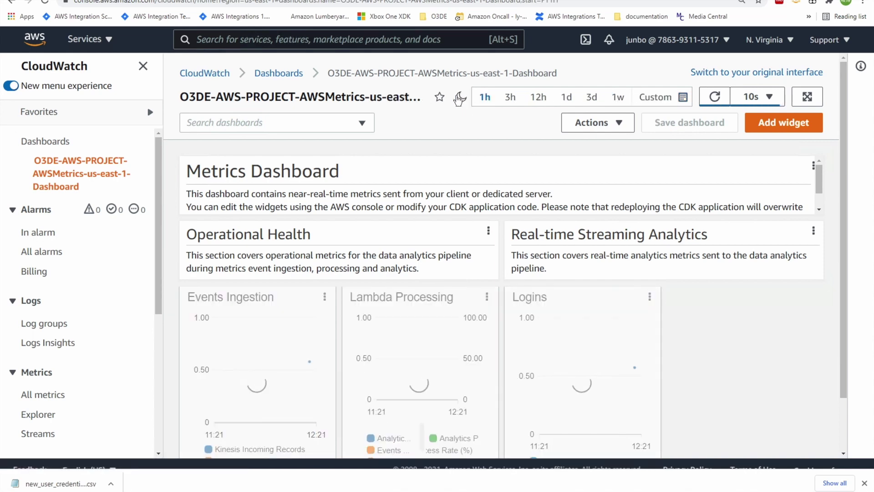
click(509, 98)
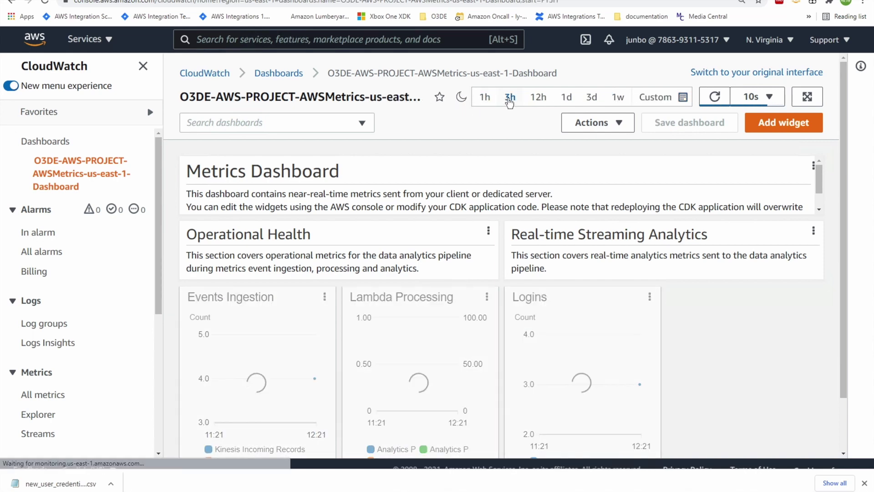
click(538, 101)
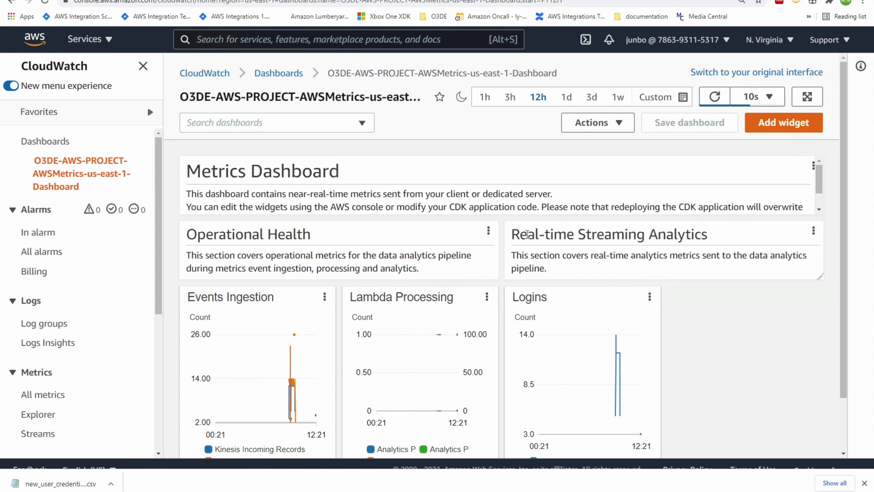
click(566, 97)
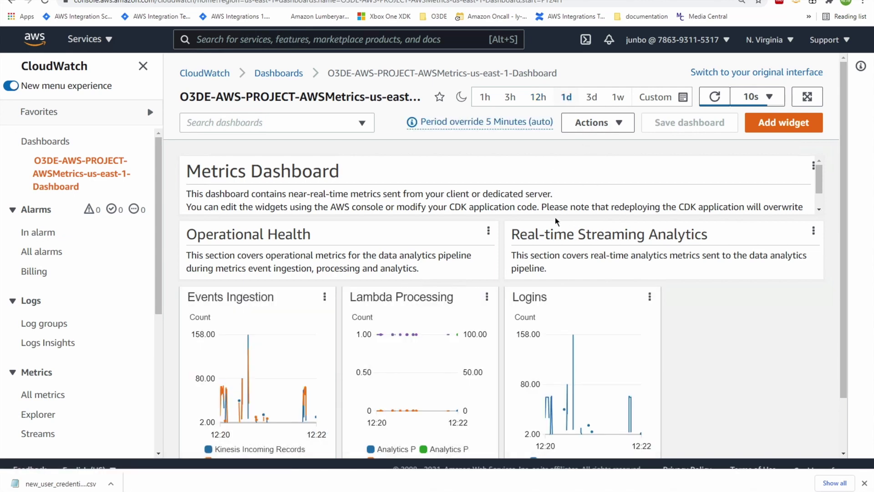
Review the Events Ingestion, Lambda Processing and Logins graphs and set auto-refresh to 1m
scroll(572, 299, down, 1)
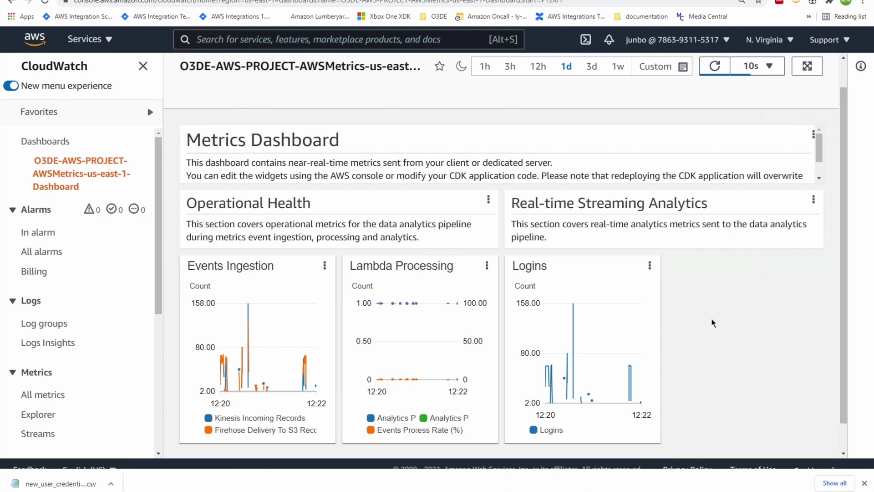
scroll(712, 323, down, 1)
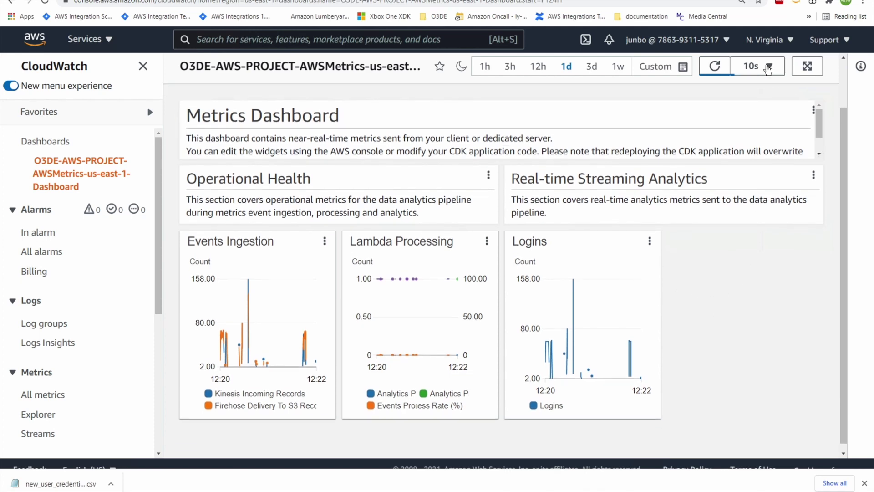
click(768, 67)
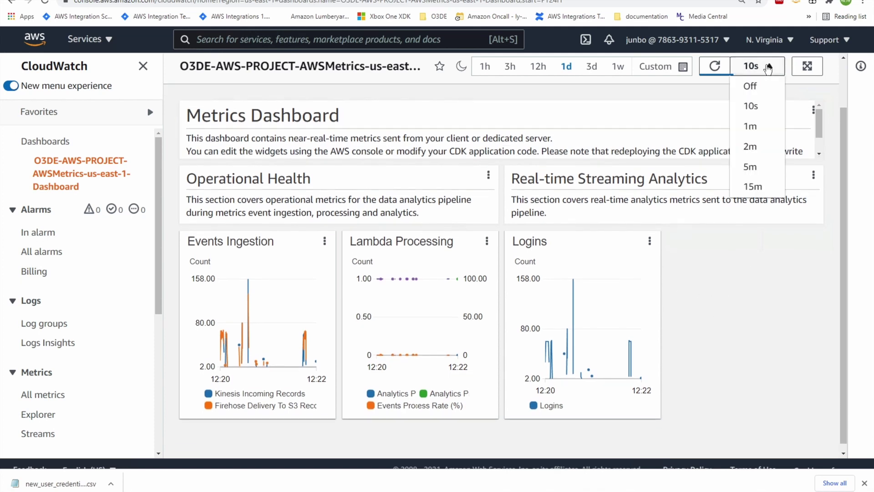
click(757, 127)
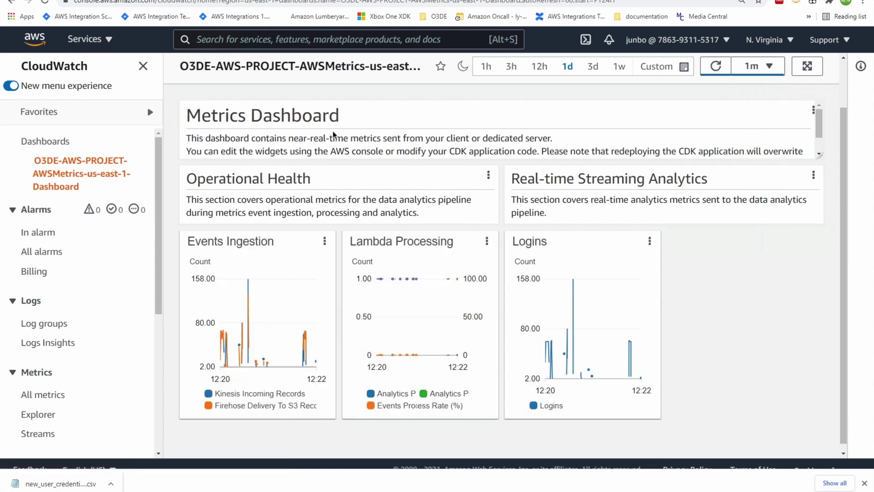